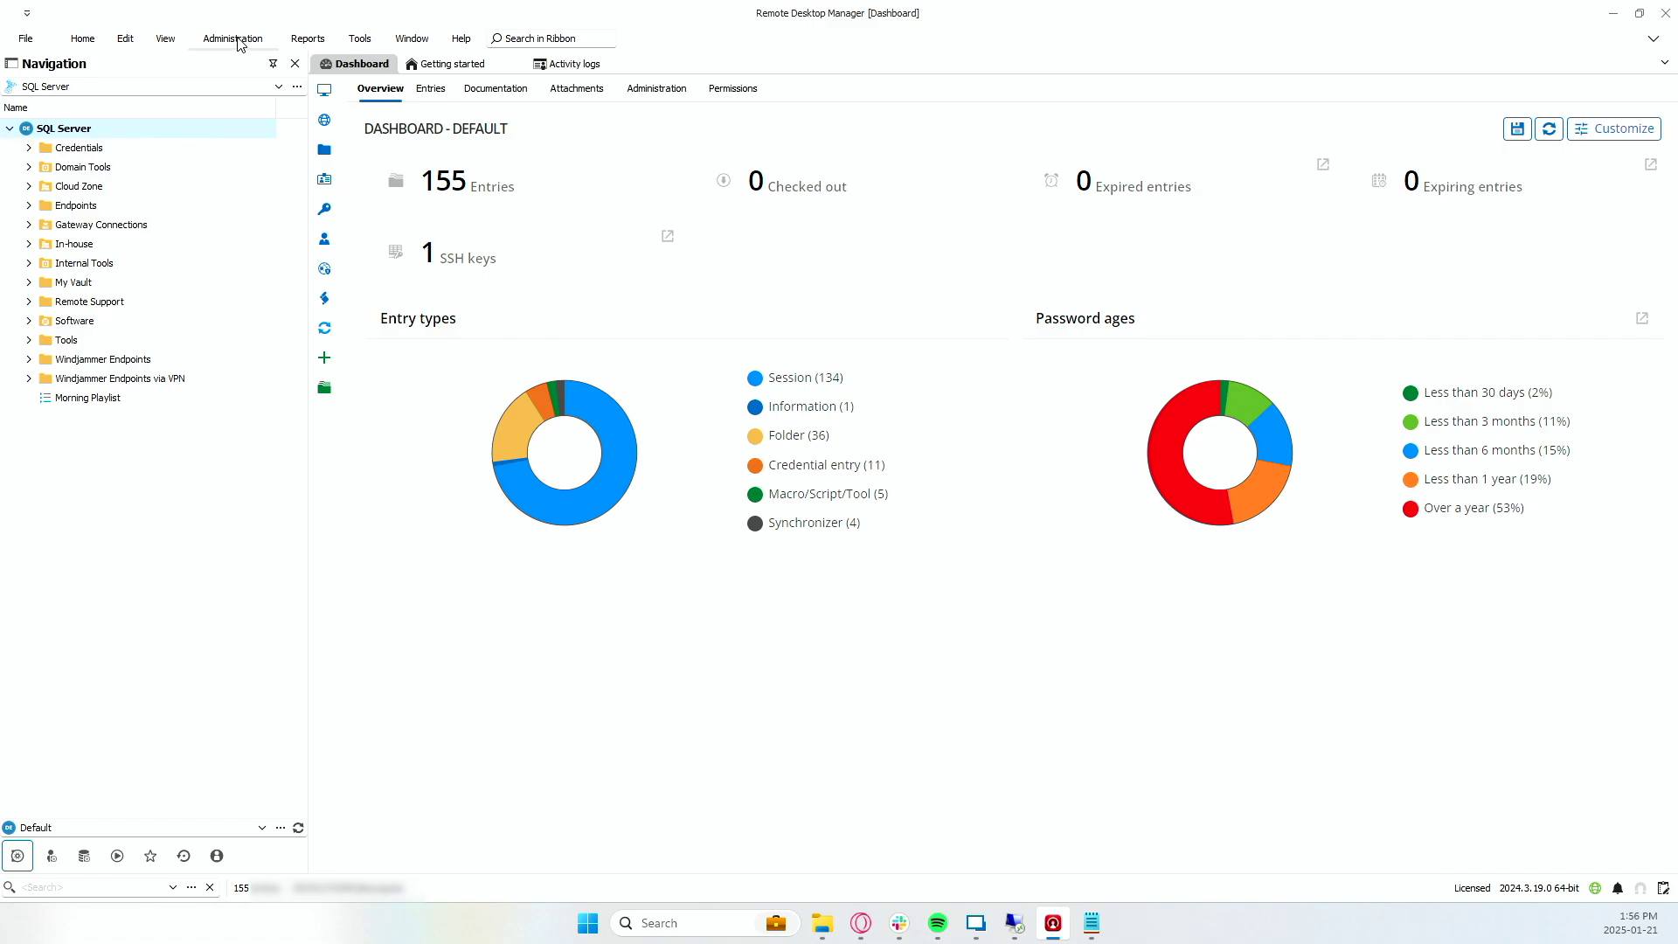
# Start a clean-up of the deleted history with the cut-off date set to 2024-12-16
pyautogui.click(238, 44)
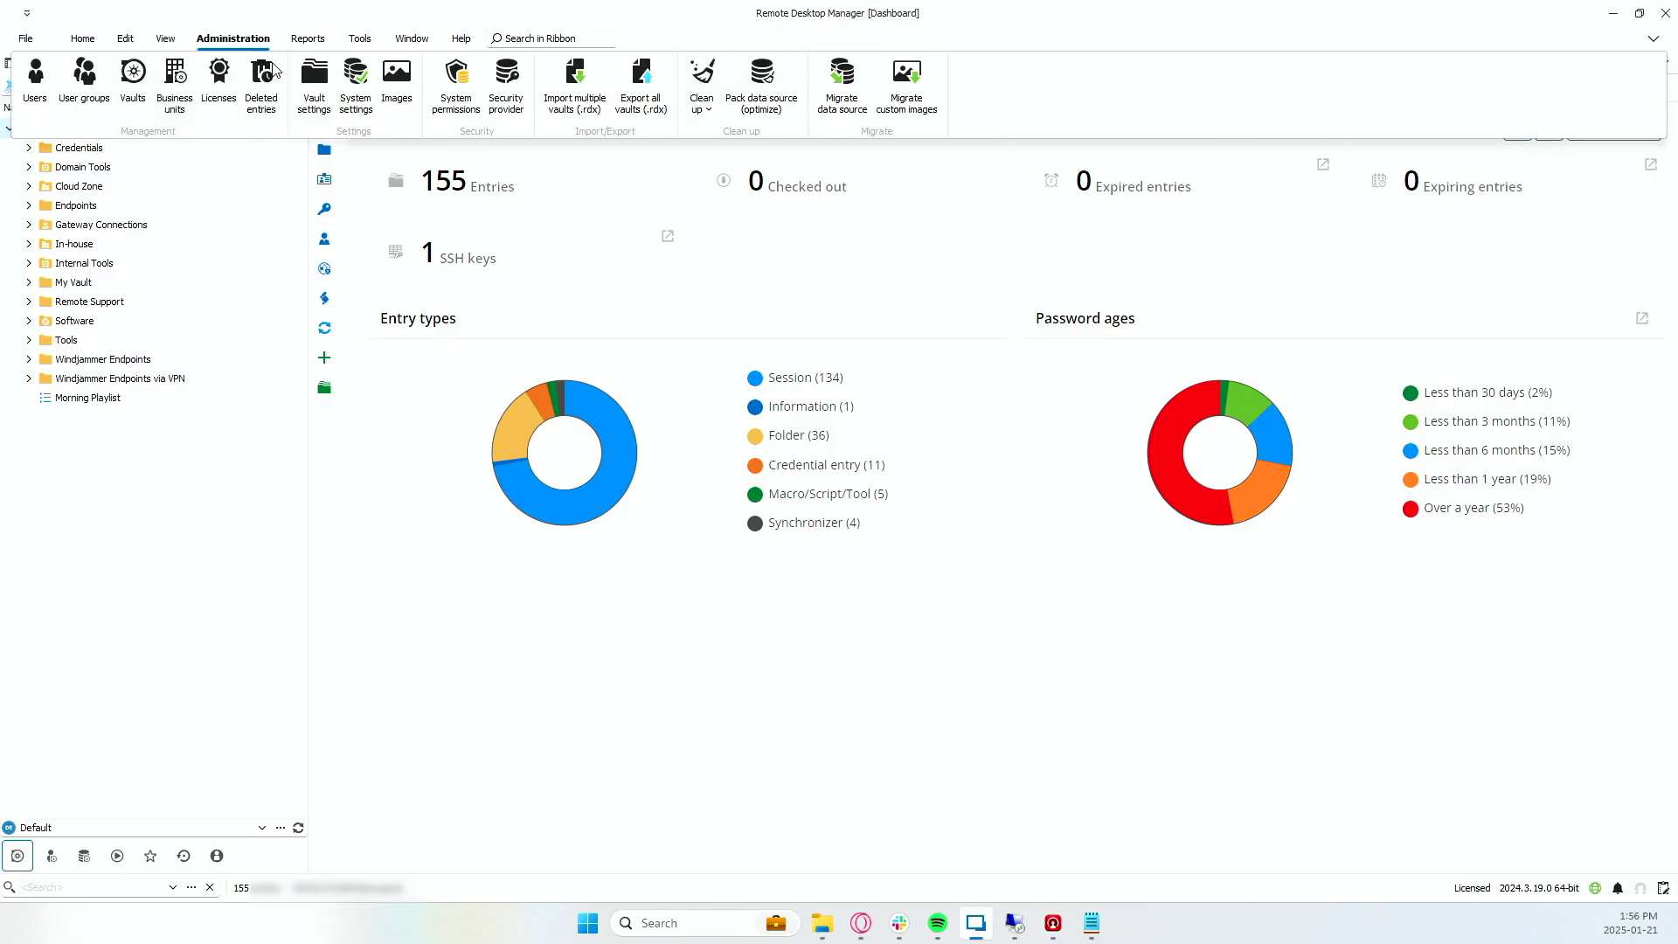
pyautogui.click(705, 103)
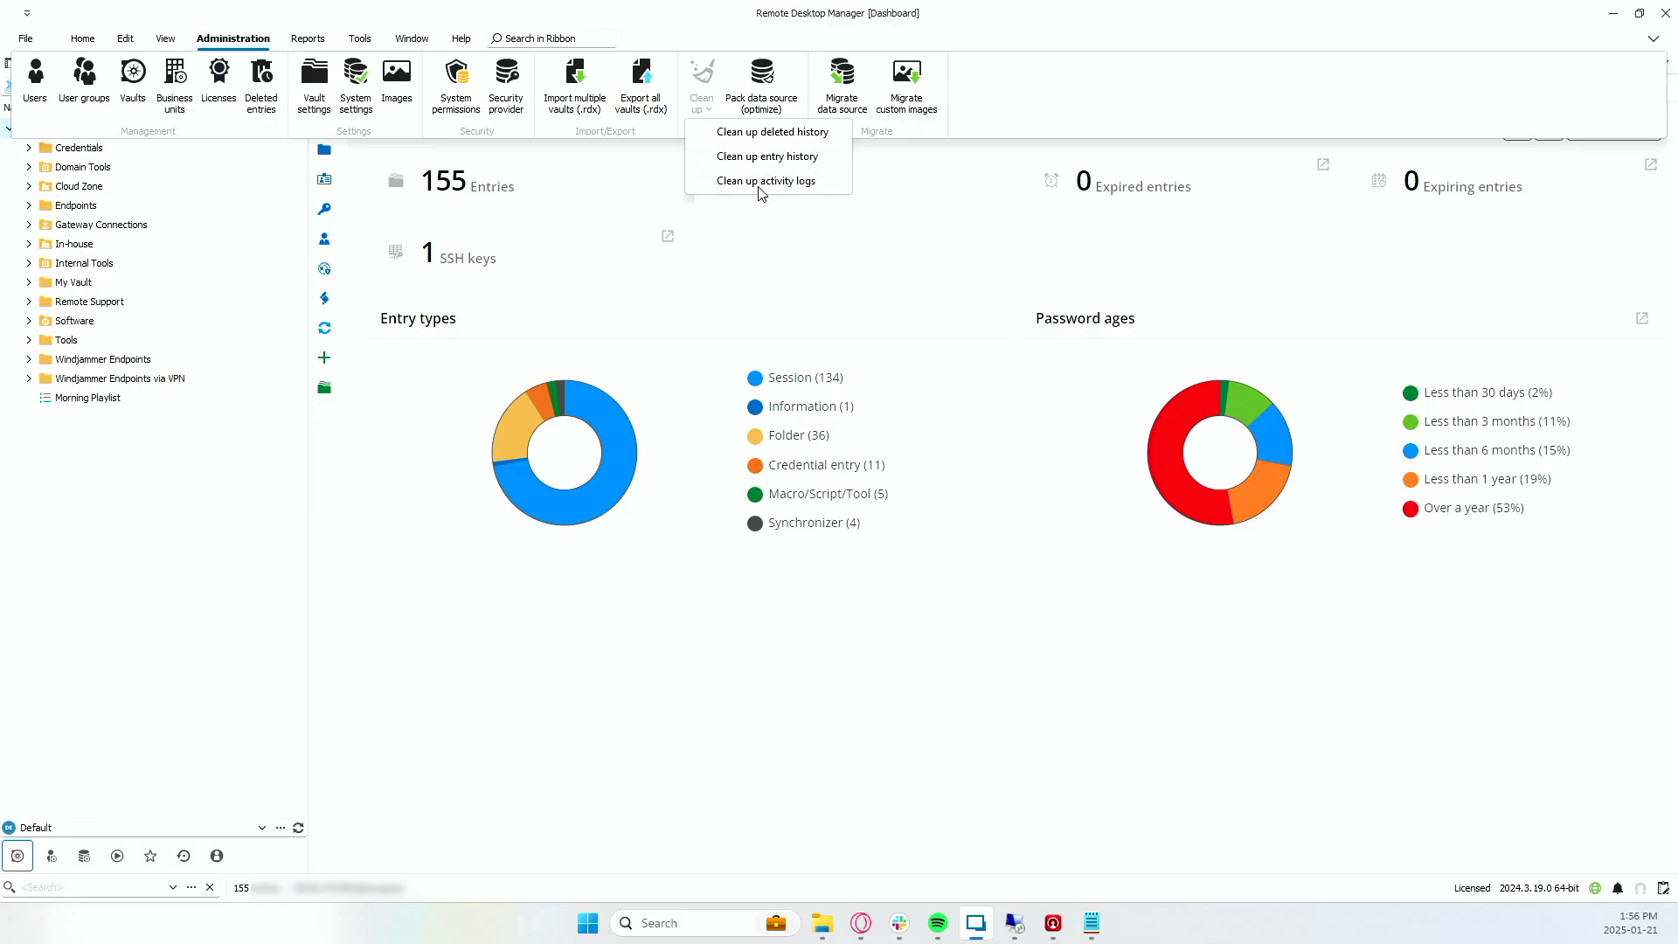
pyautogui.click(815, 136)
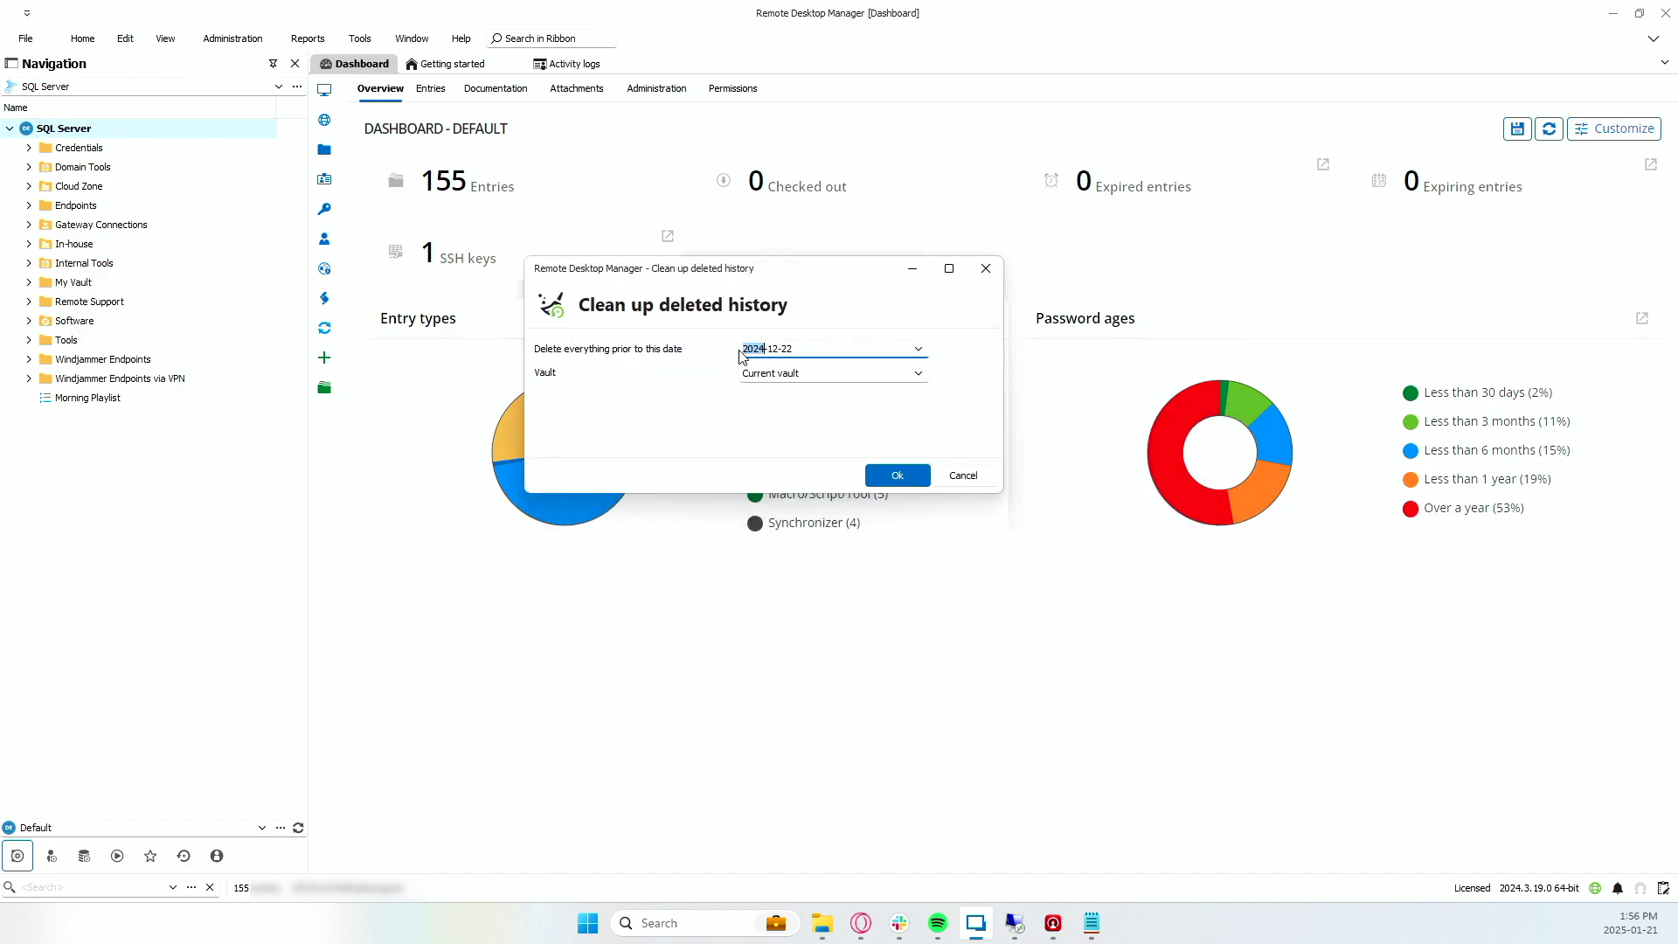
pyautogui.click(786, 348)
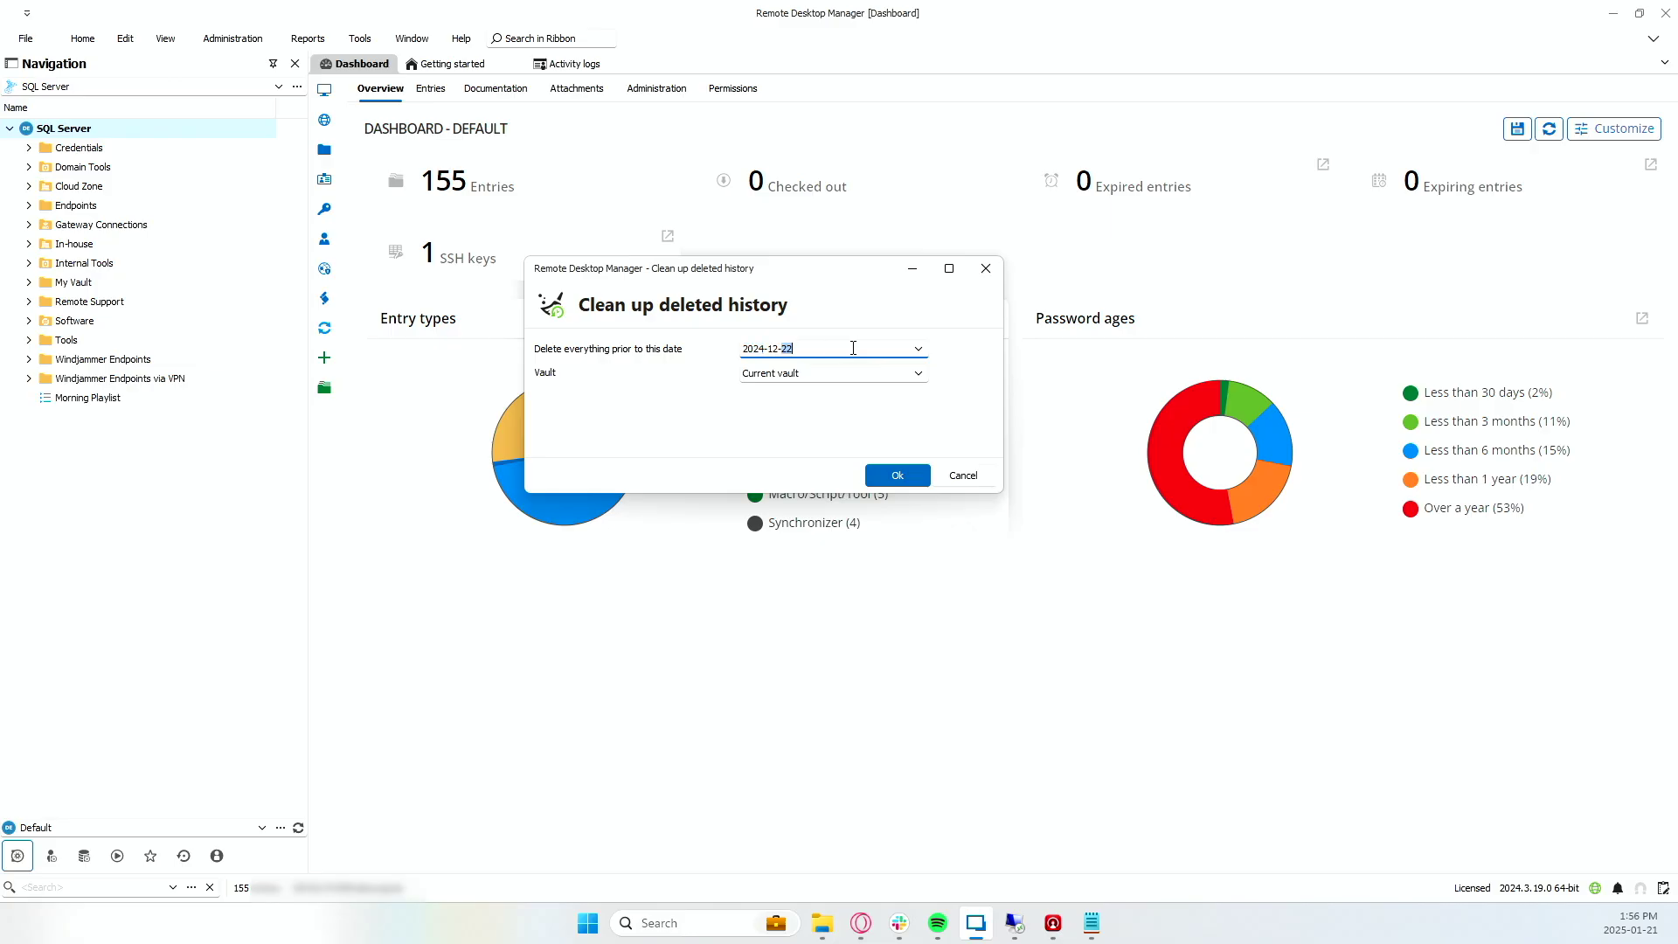
pyautogui.click(918, 348)
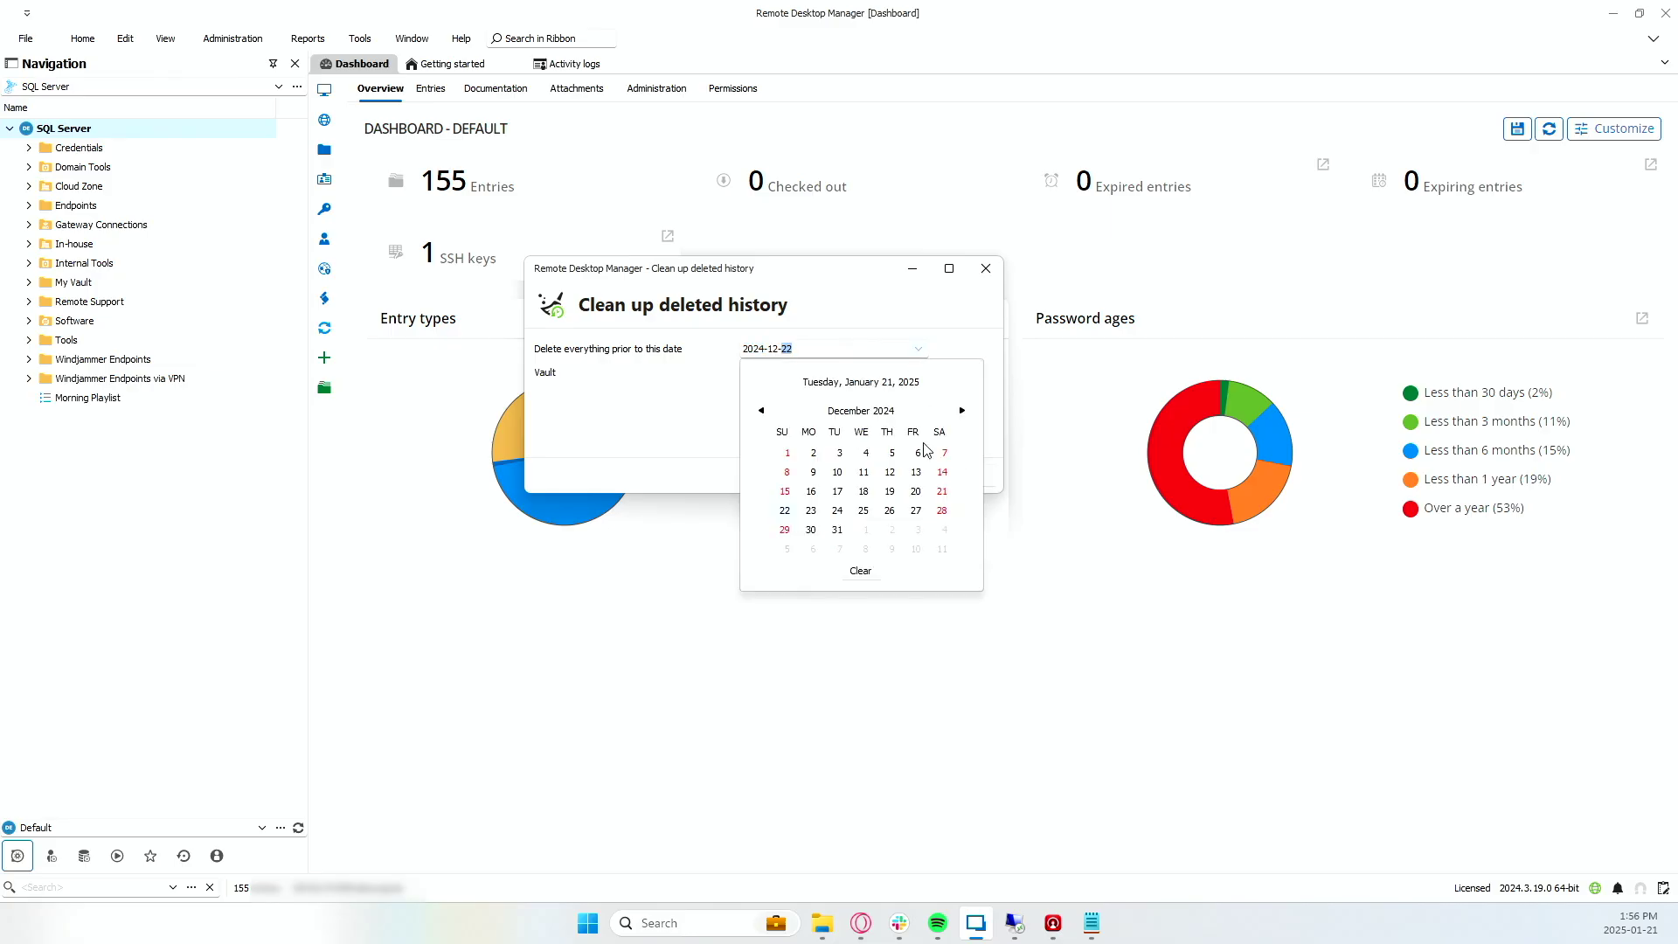
pyautogui.click(811, 491)
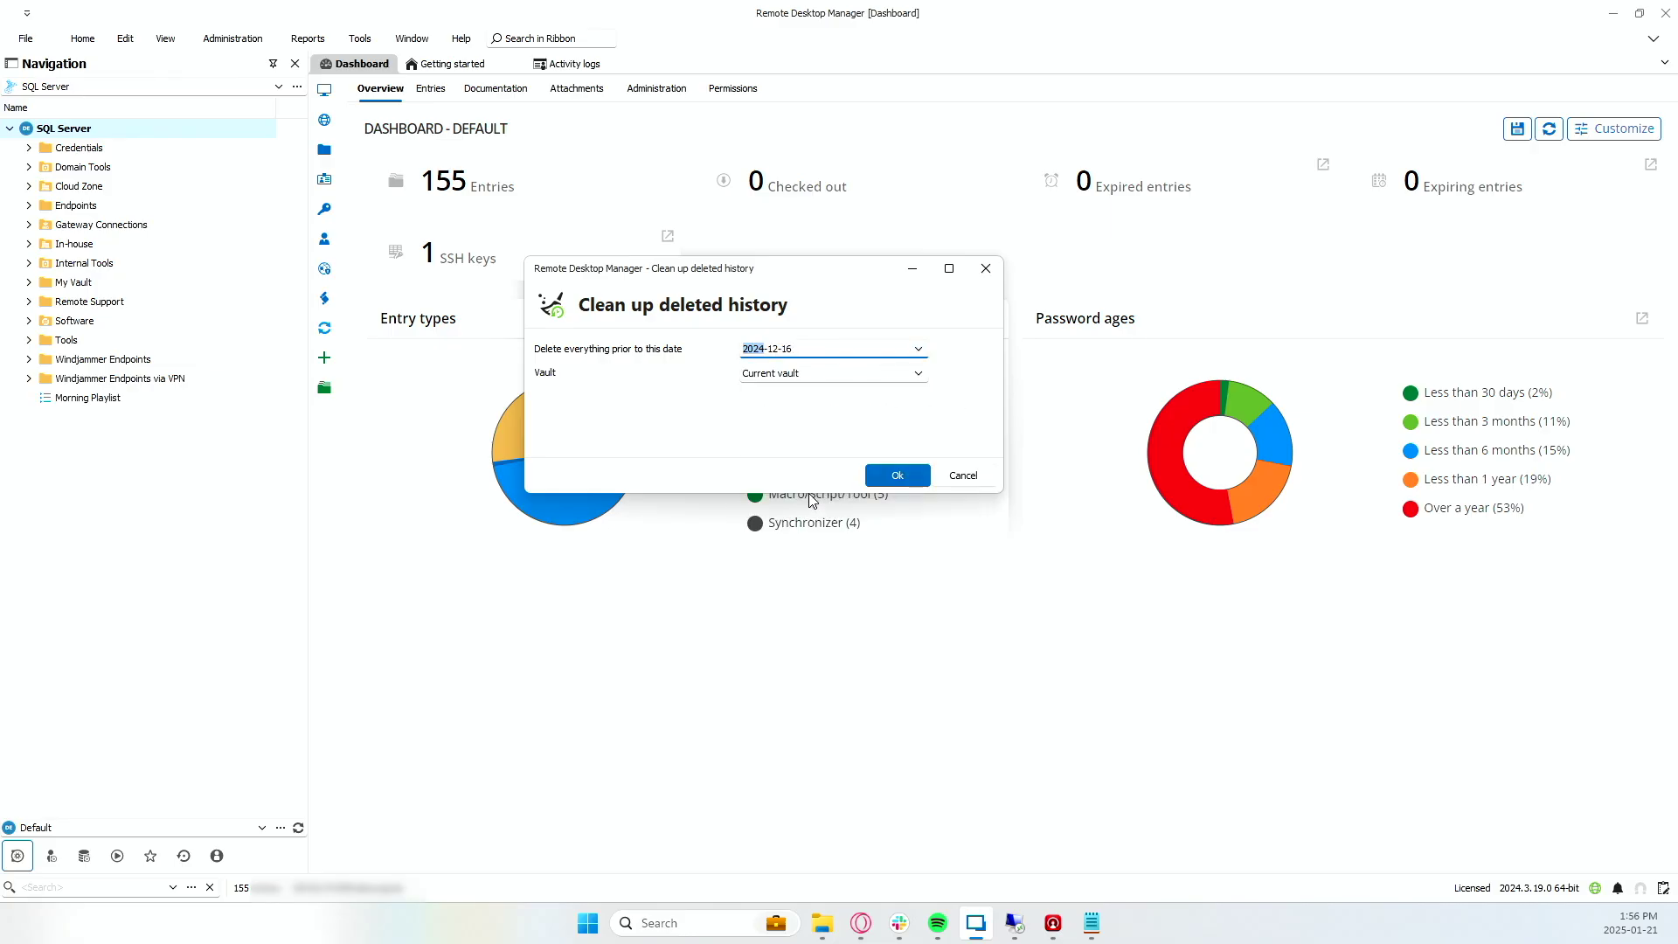
# Run the deleted history clean-up on the current vault, proceeding without a backup
pyautogui.click(819, 380)
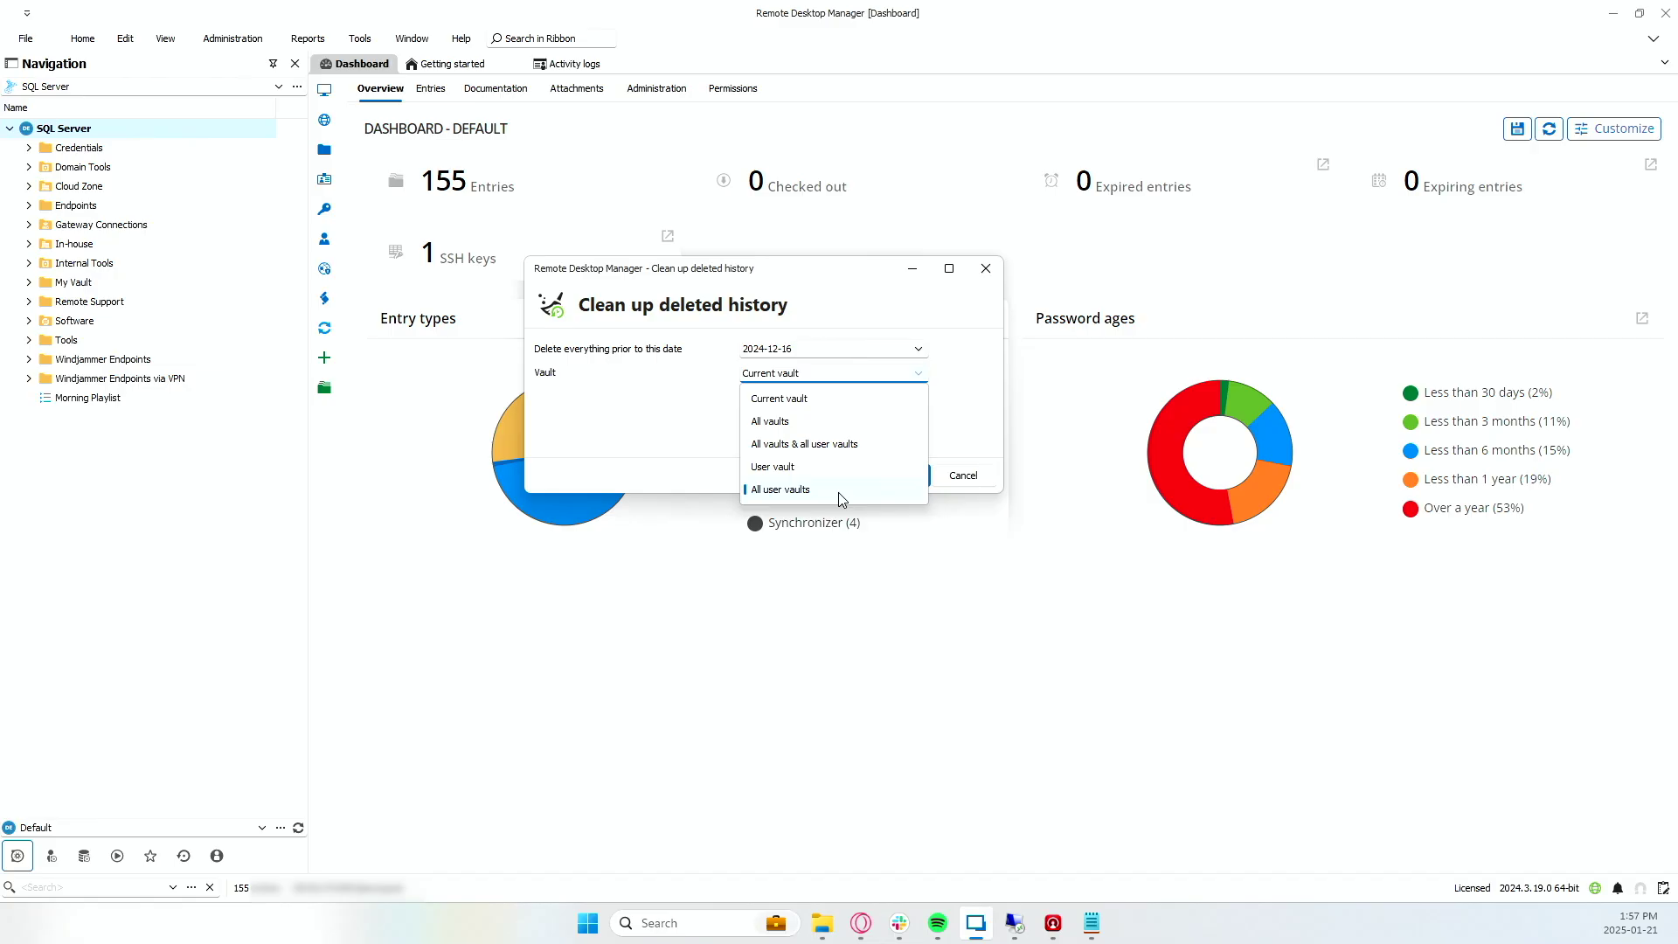
pyautogui.click(918, 378)
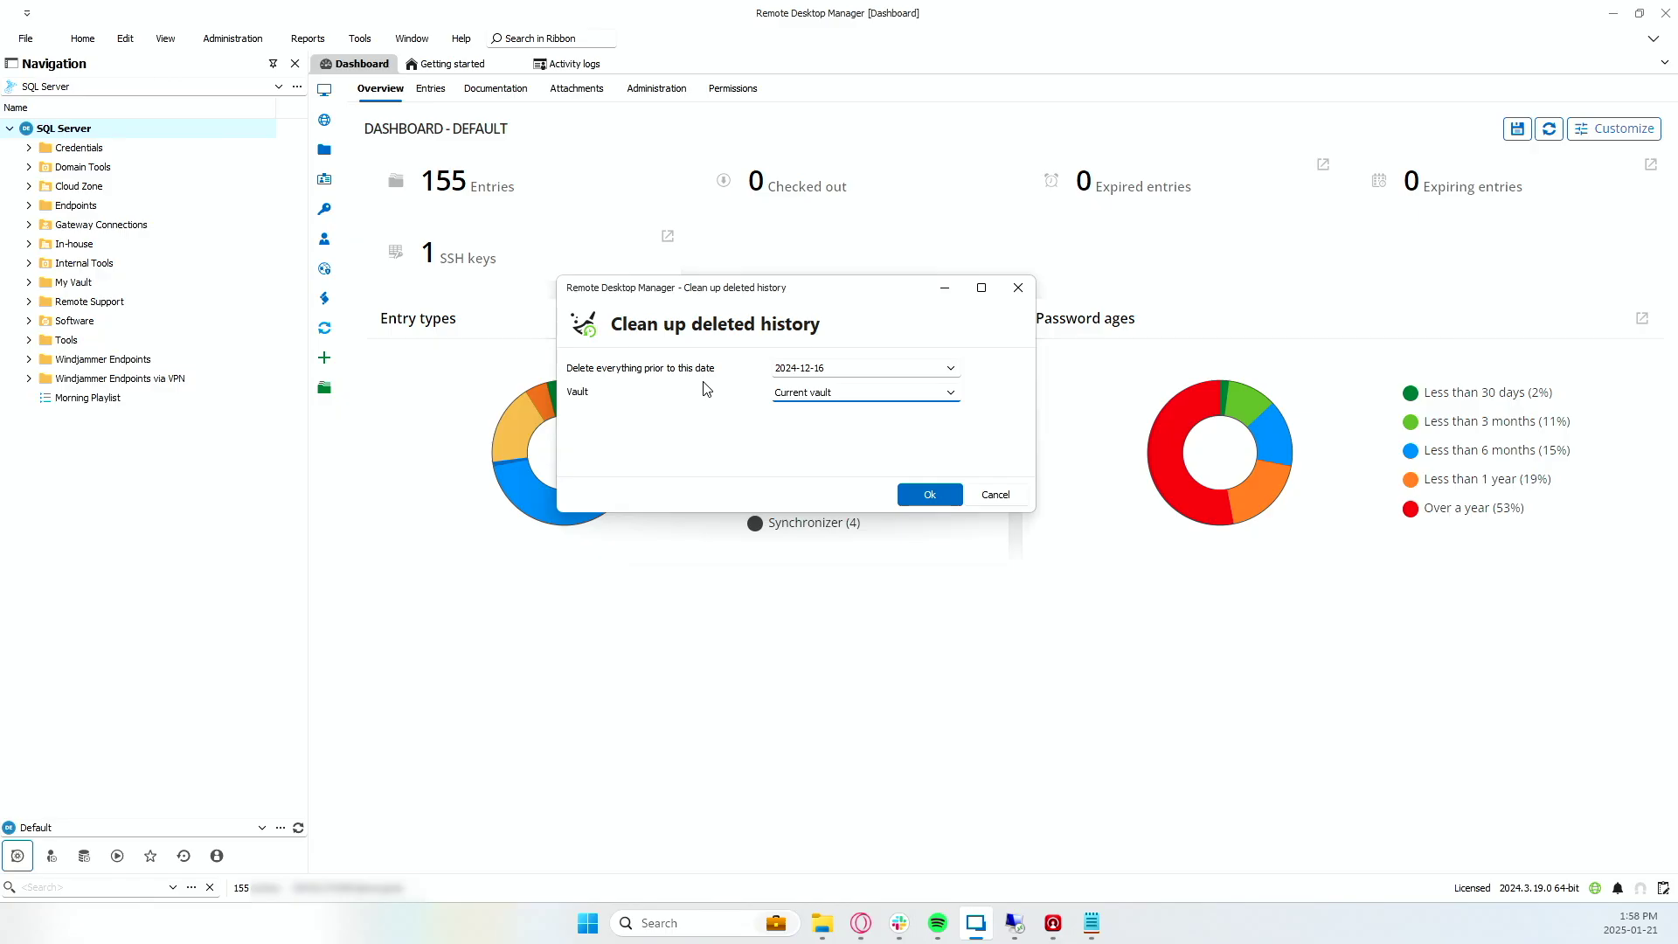
pyautogui.click(922, 495)
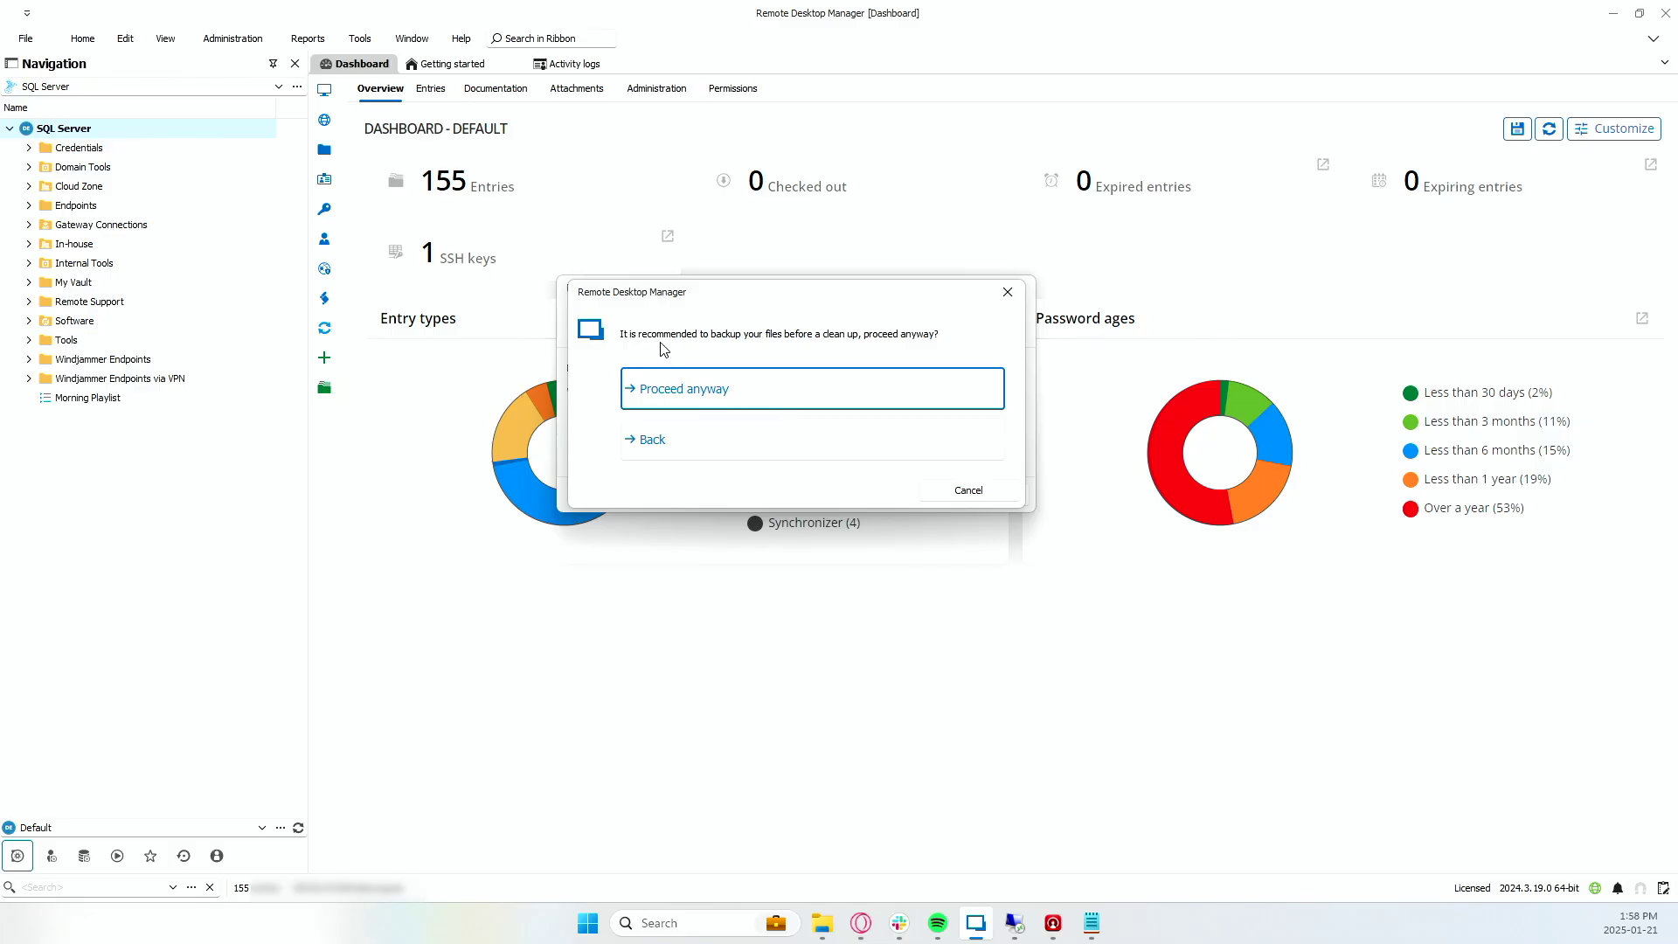
pyautogui.click(690, 398)
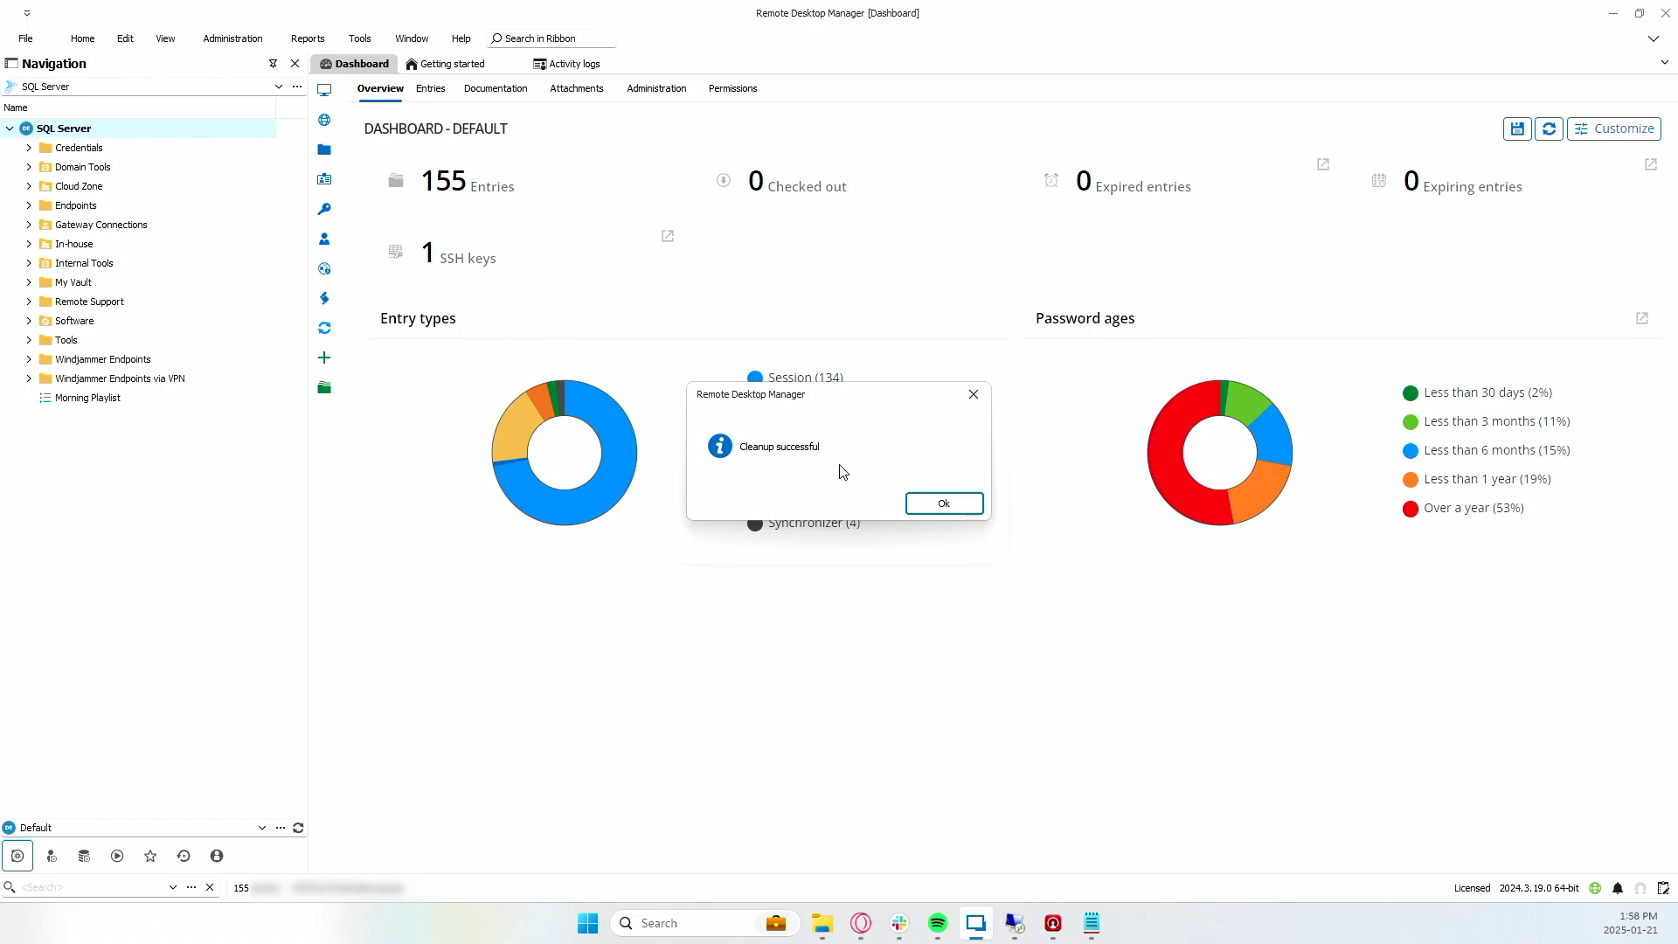
pyautogui.click(944, 502)
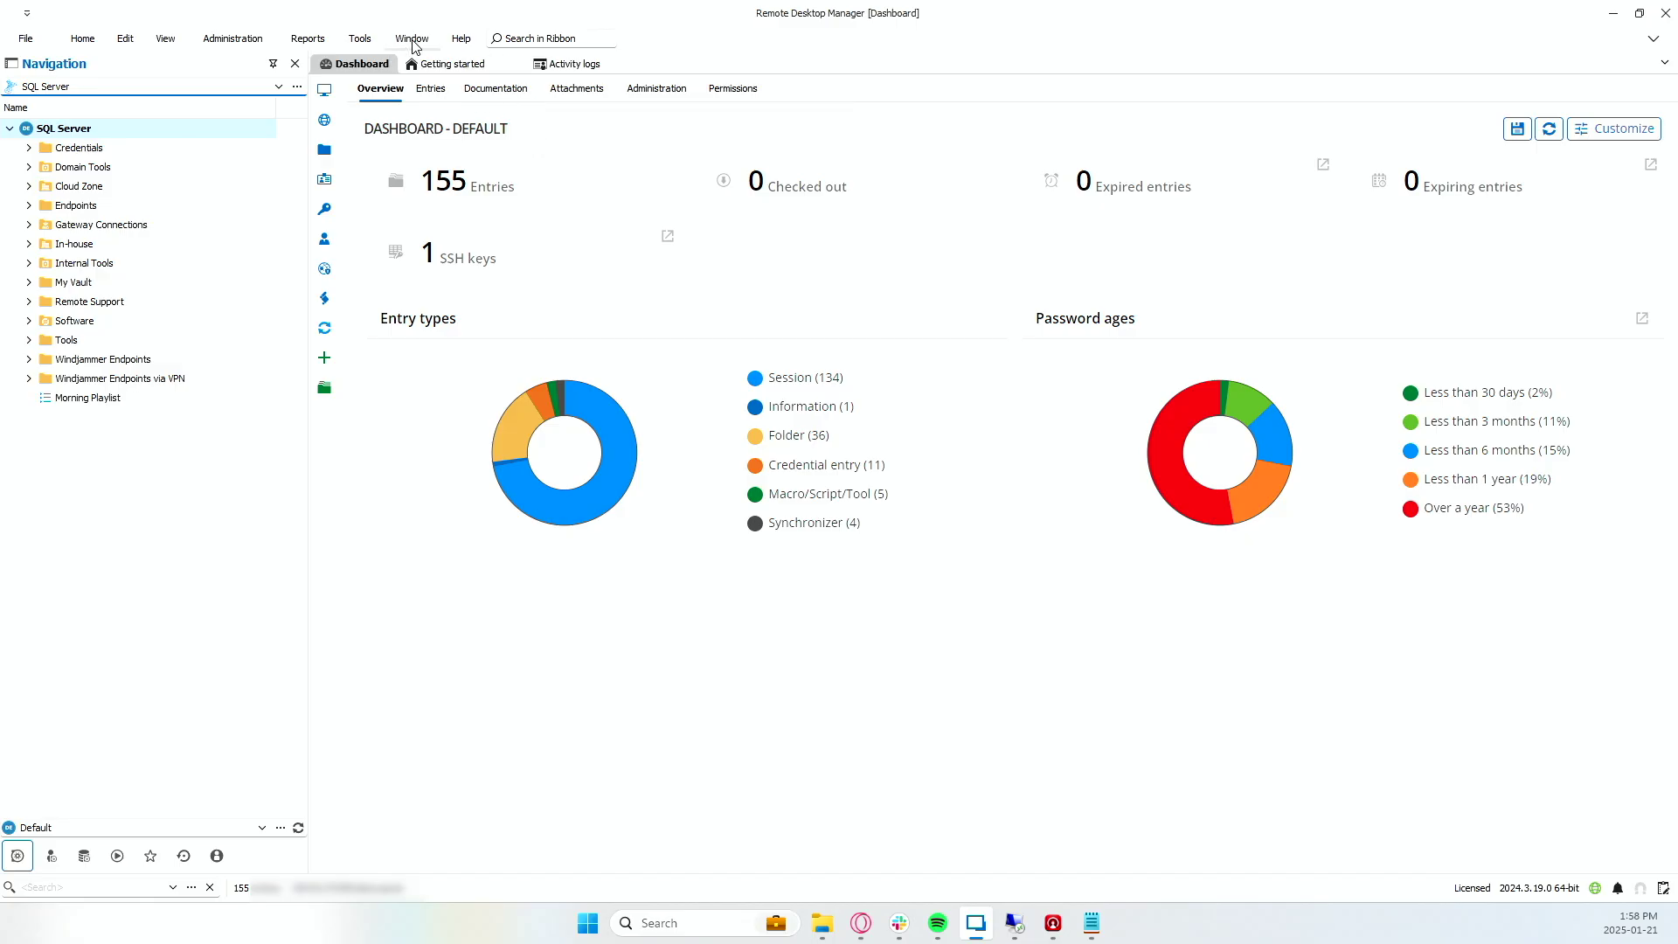
# View the entry history of Endpoint01 in the Endpoints folder and close it
pyautogui.click(233, 38)
pyautogui.click(702, 103)
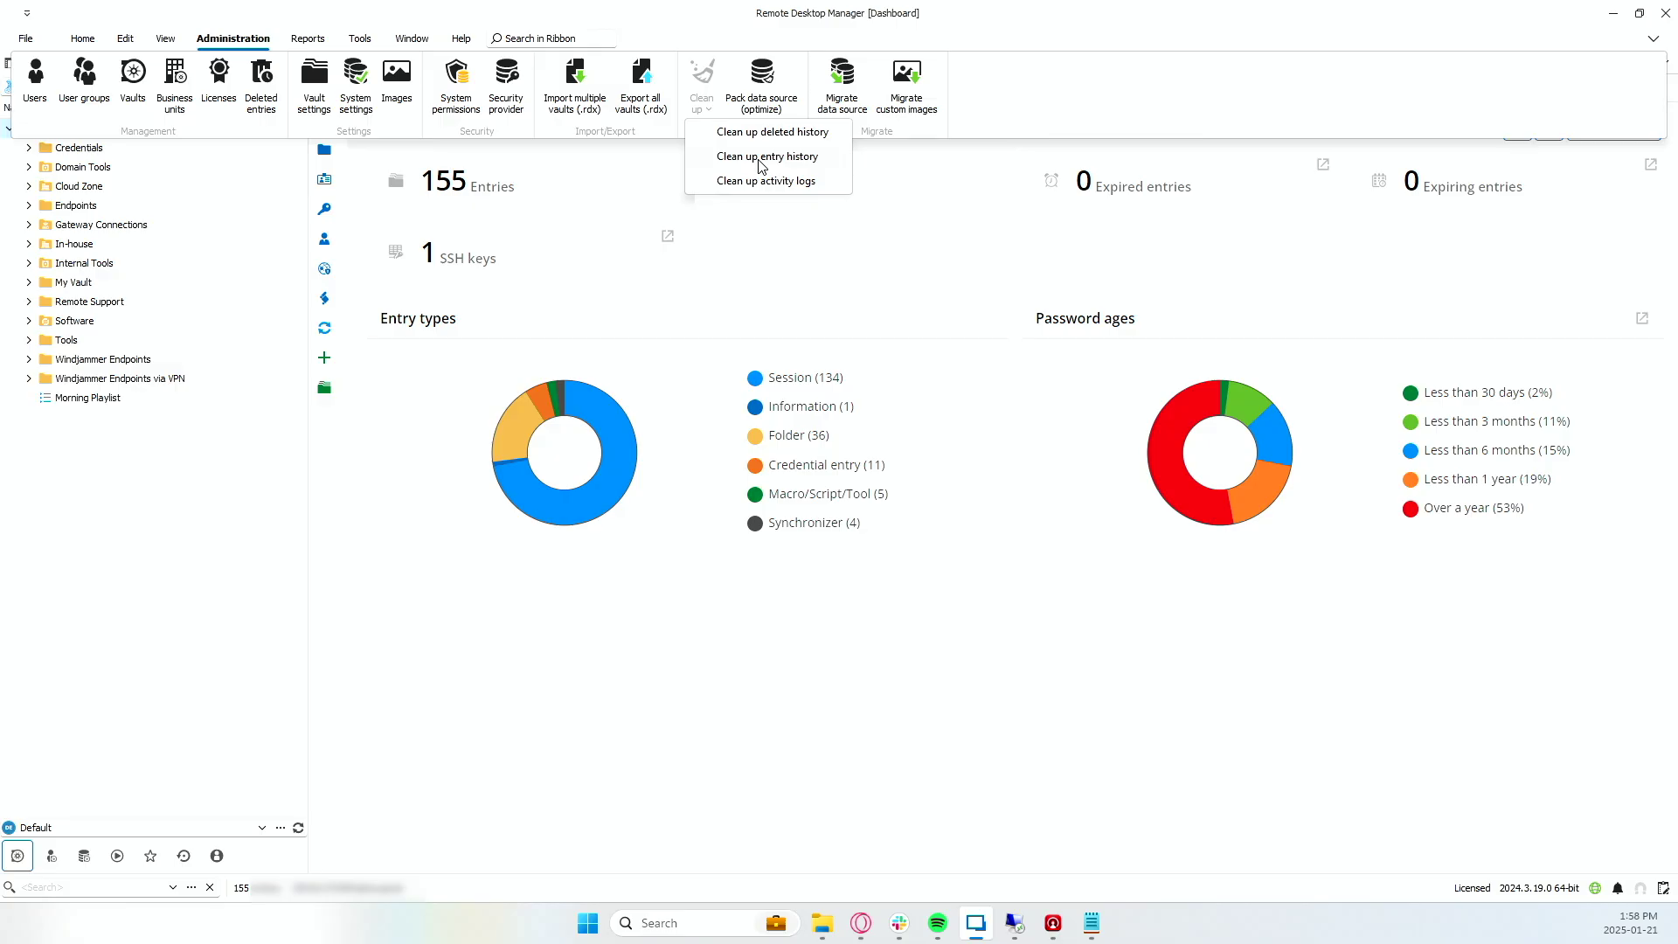
pyautogui.click(99, 302)
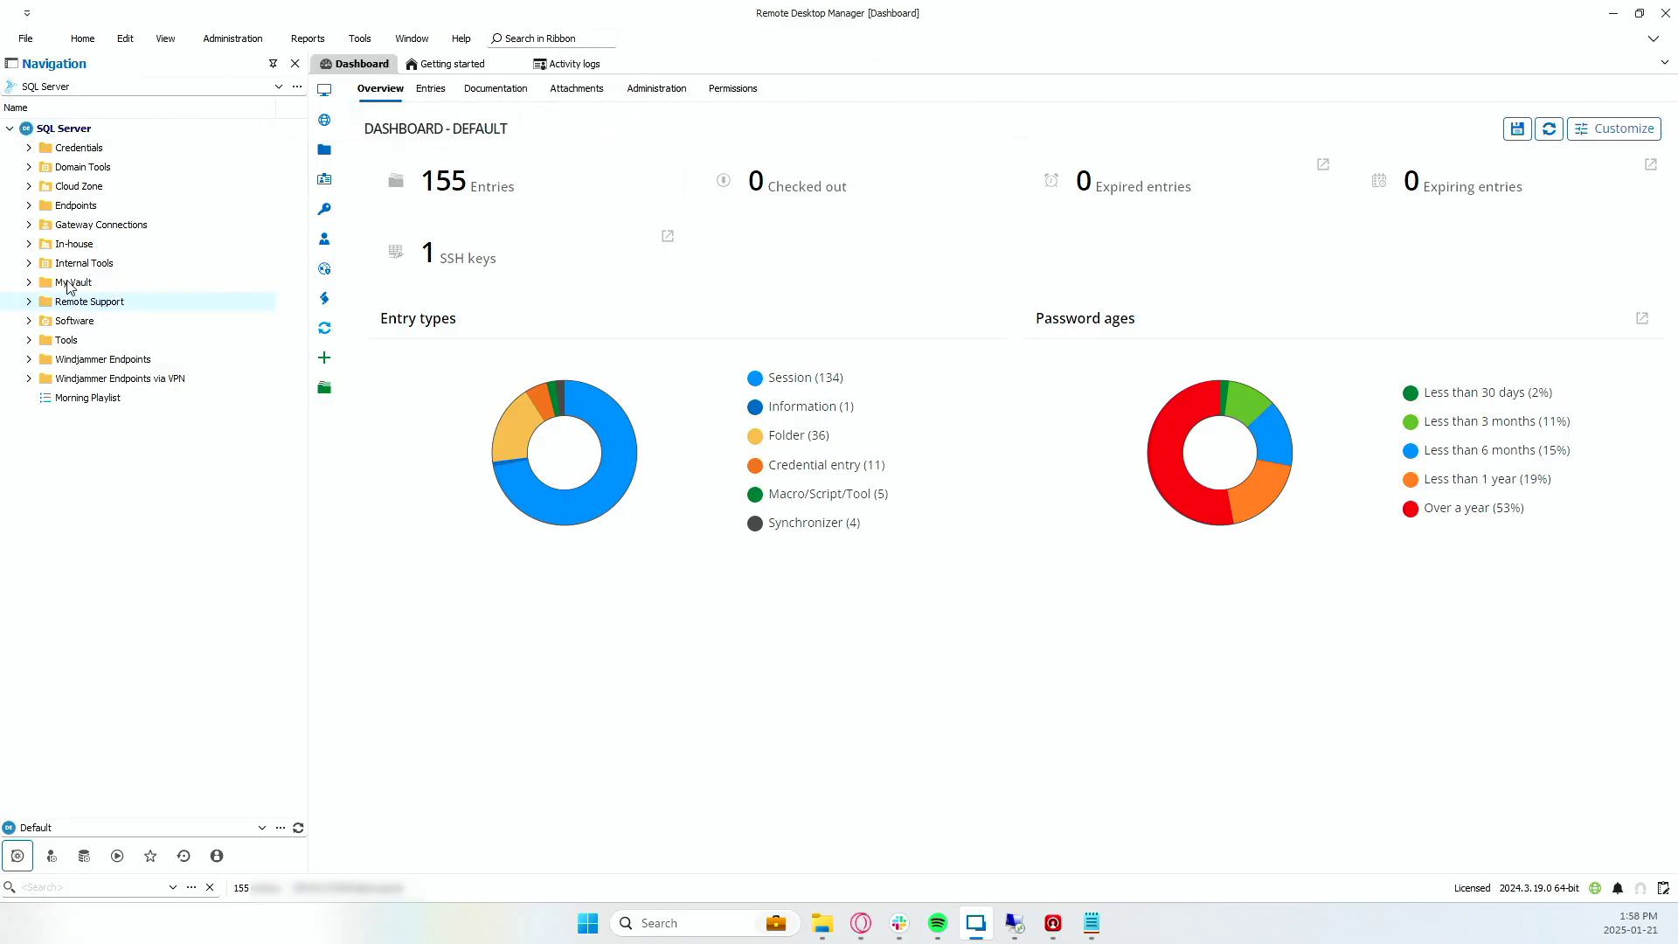
pyautogui.click(29, 282)
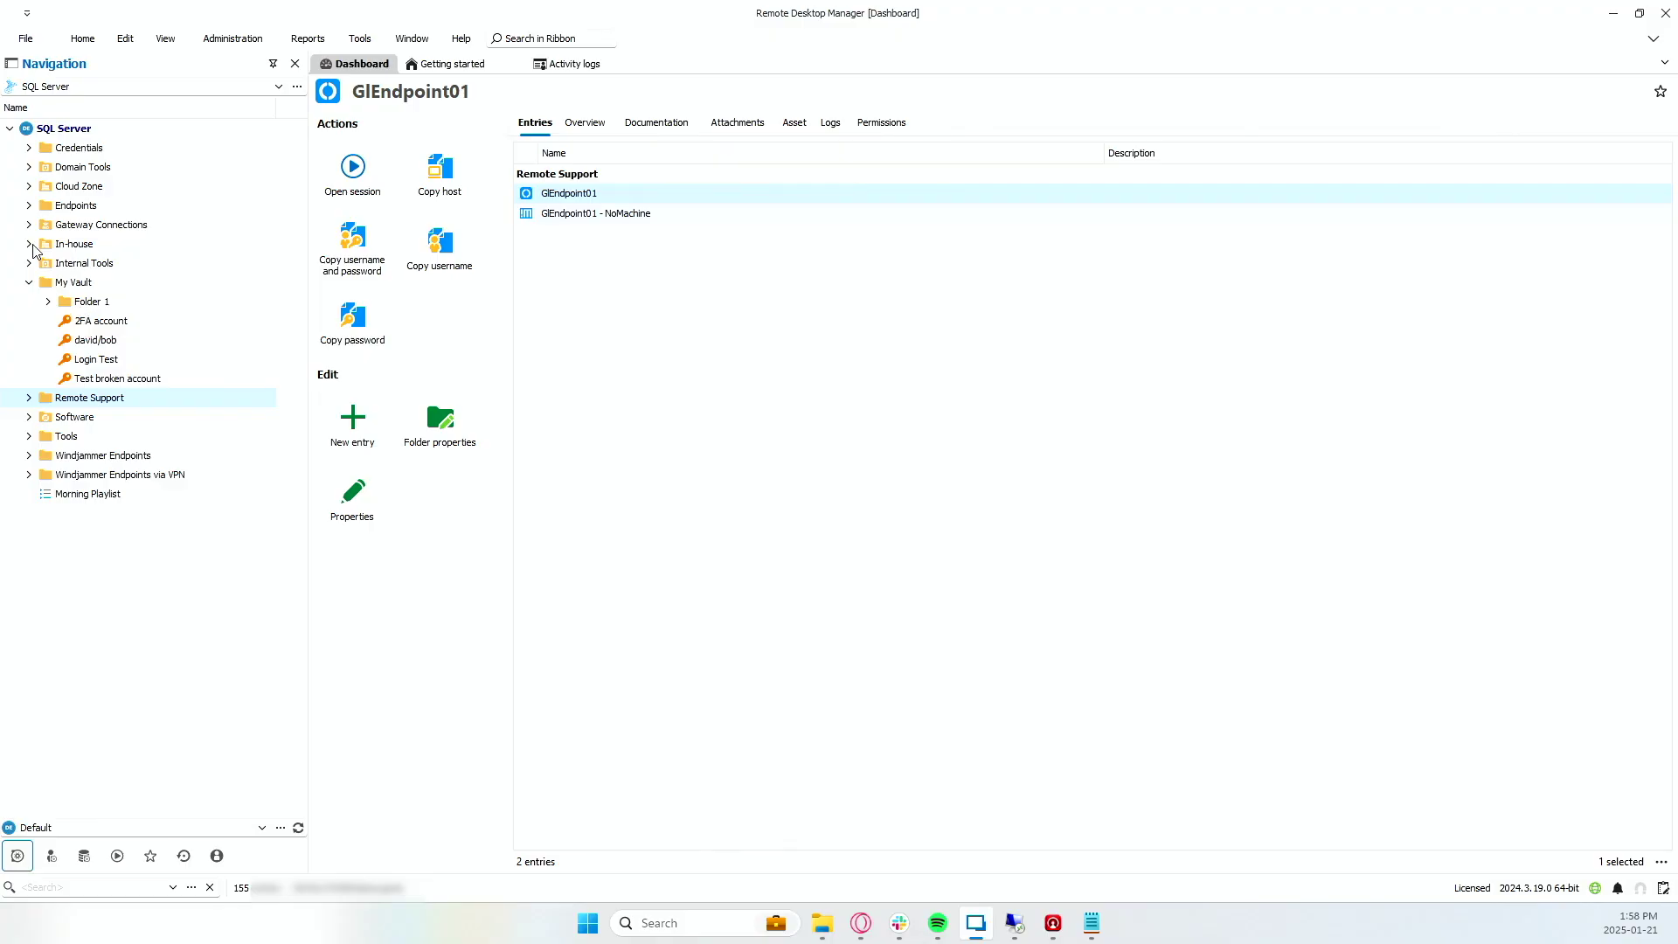
pyautogui.click(29, 206)
pyautogui.rightClick(117, 225)
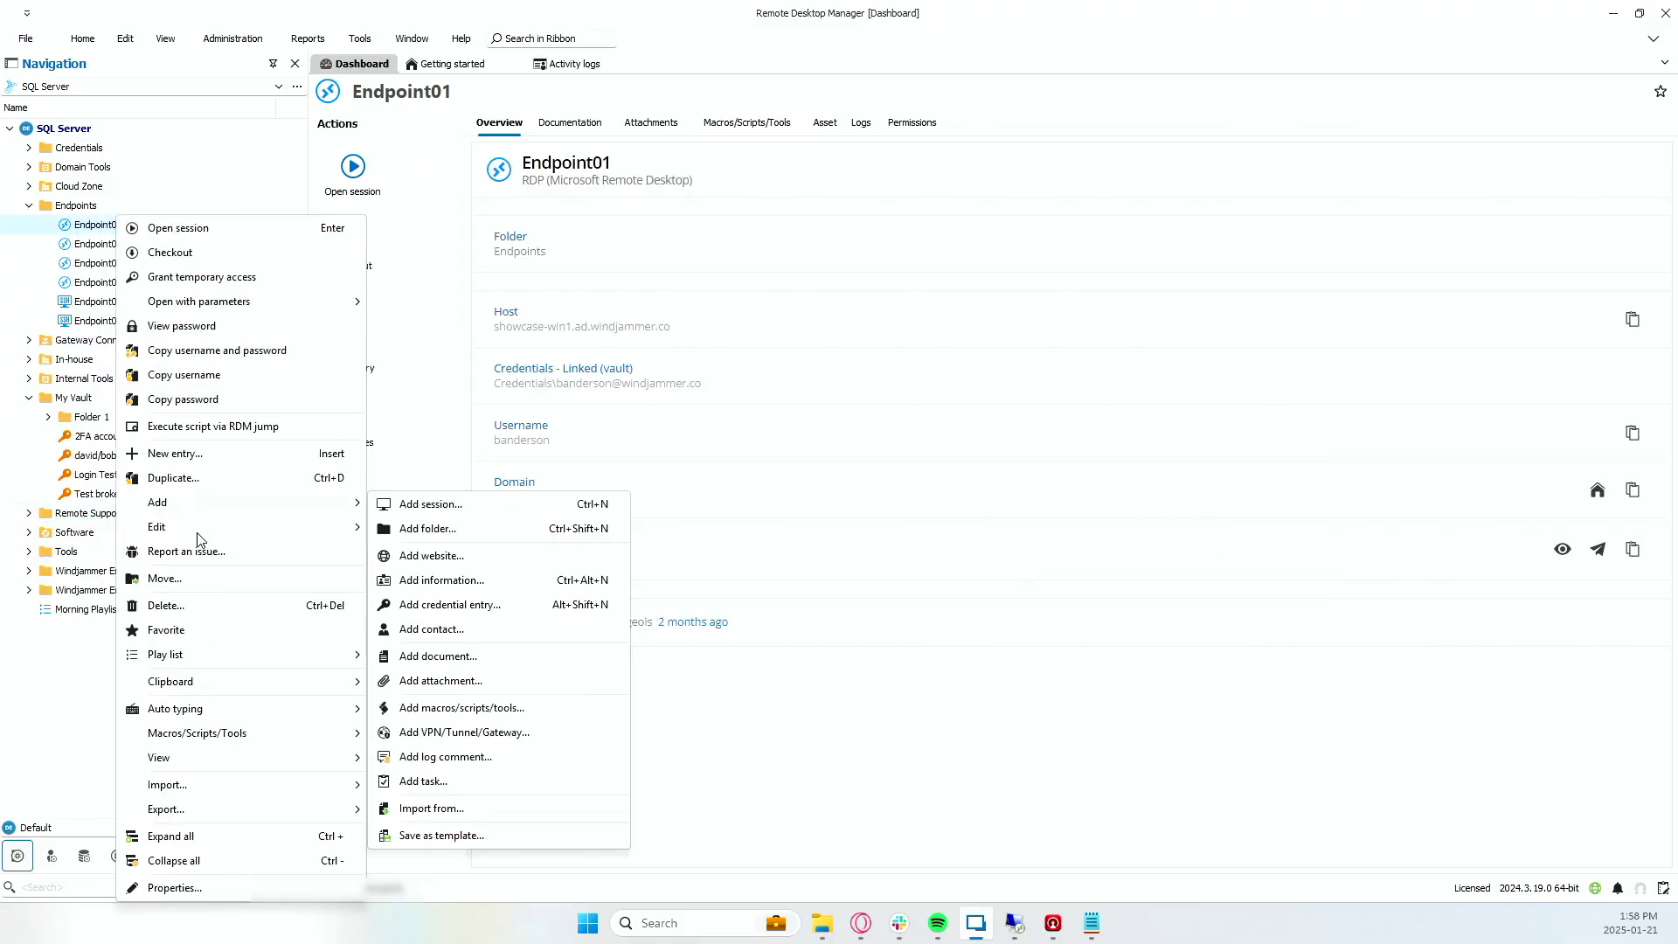
pyautogui.moveTo(213, 759)
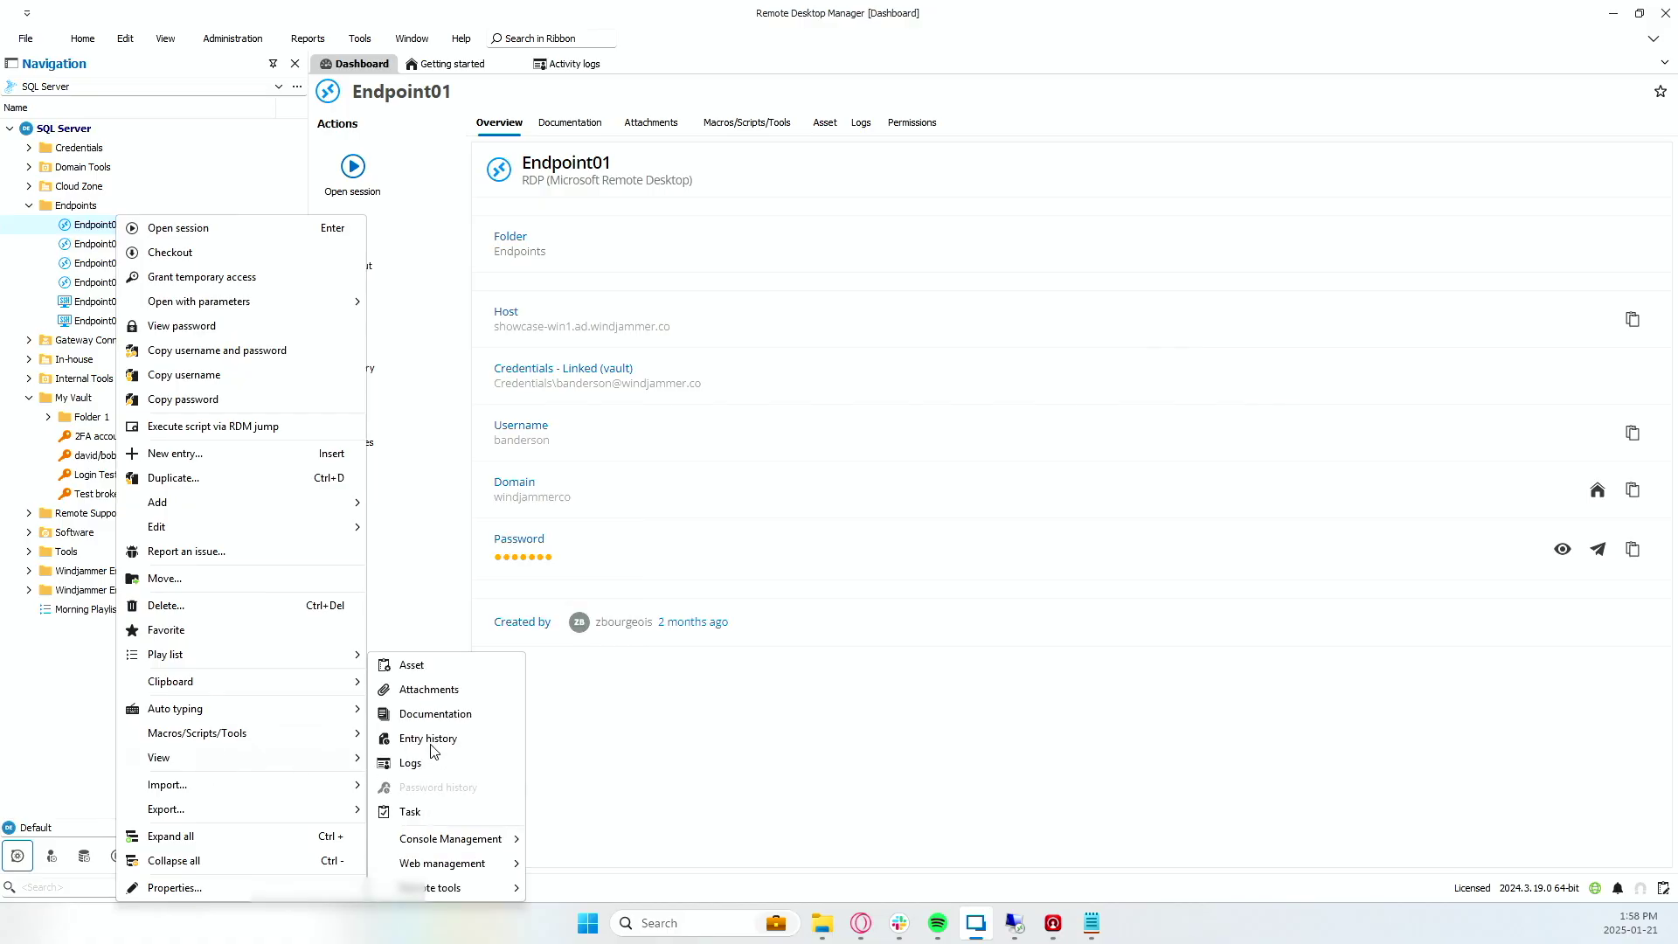
pyautogui.click(428, 739)
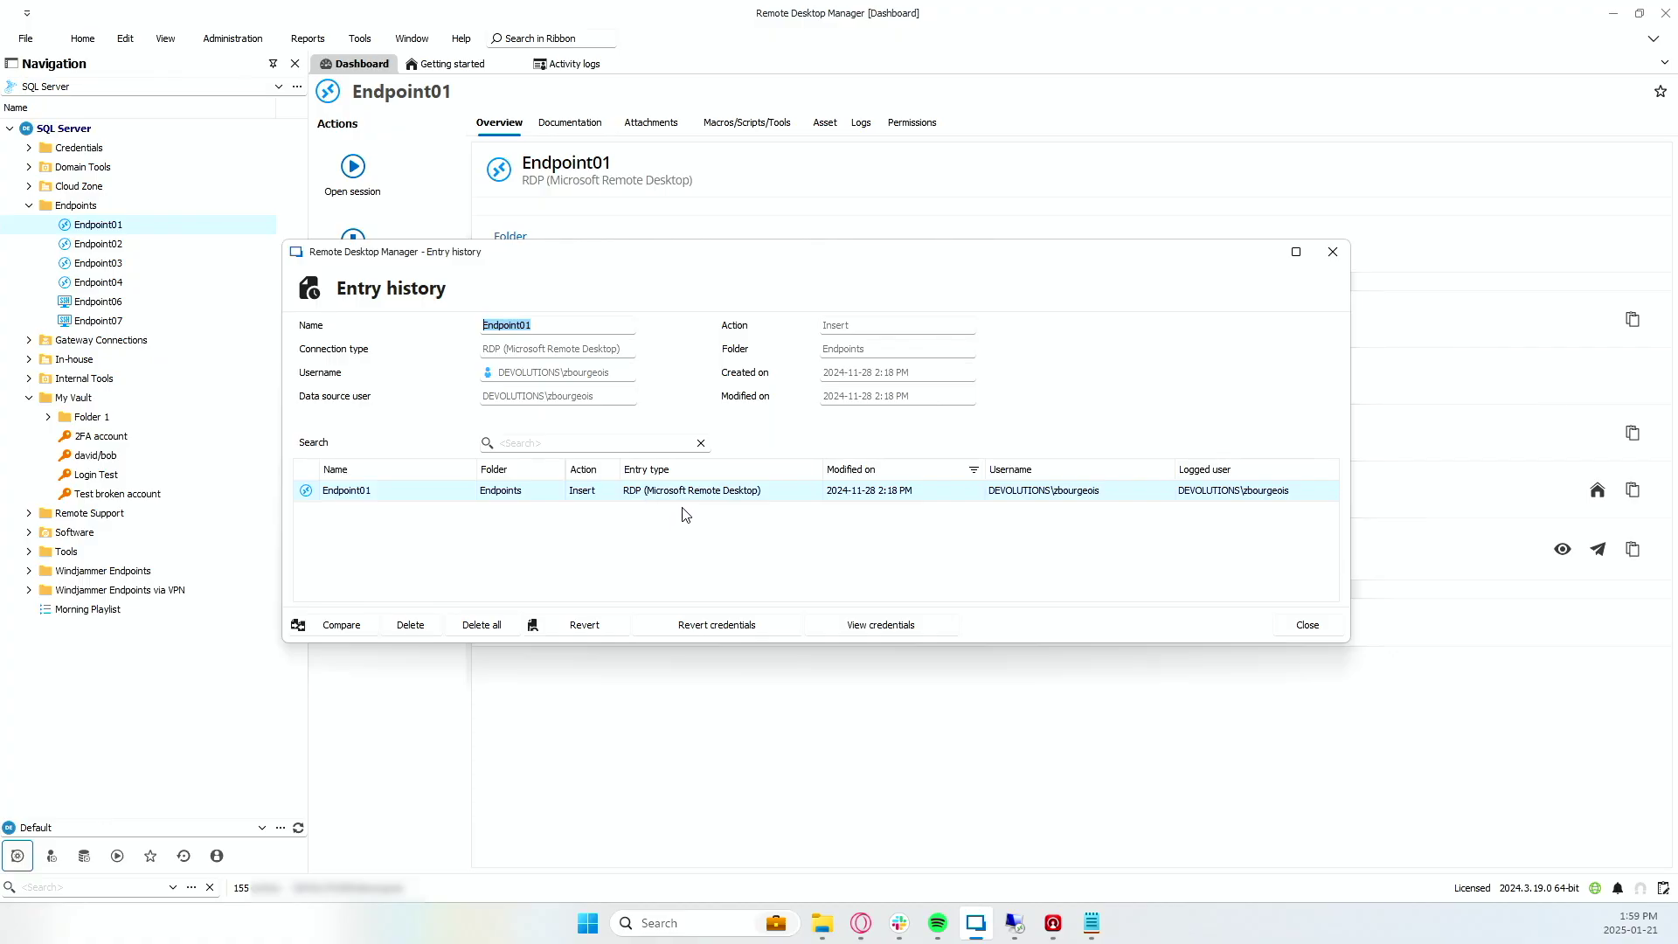
pyautogui.press('Escape')
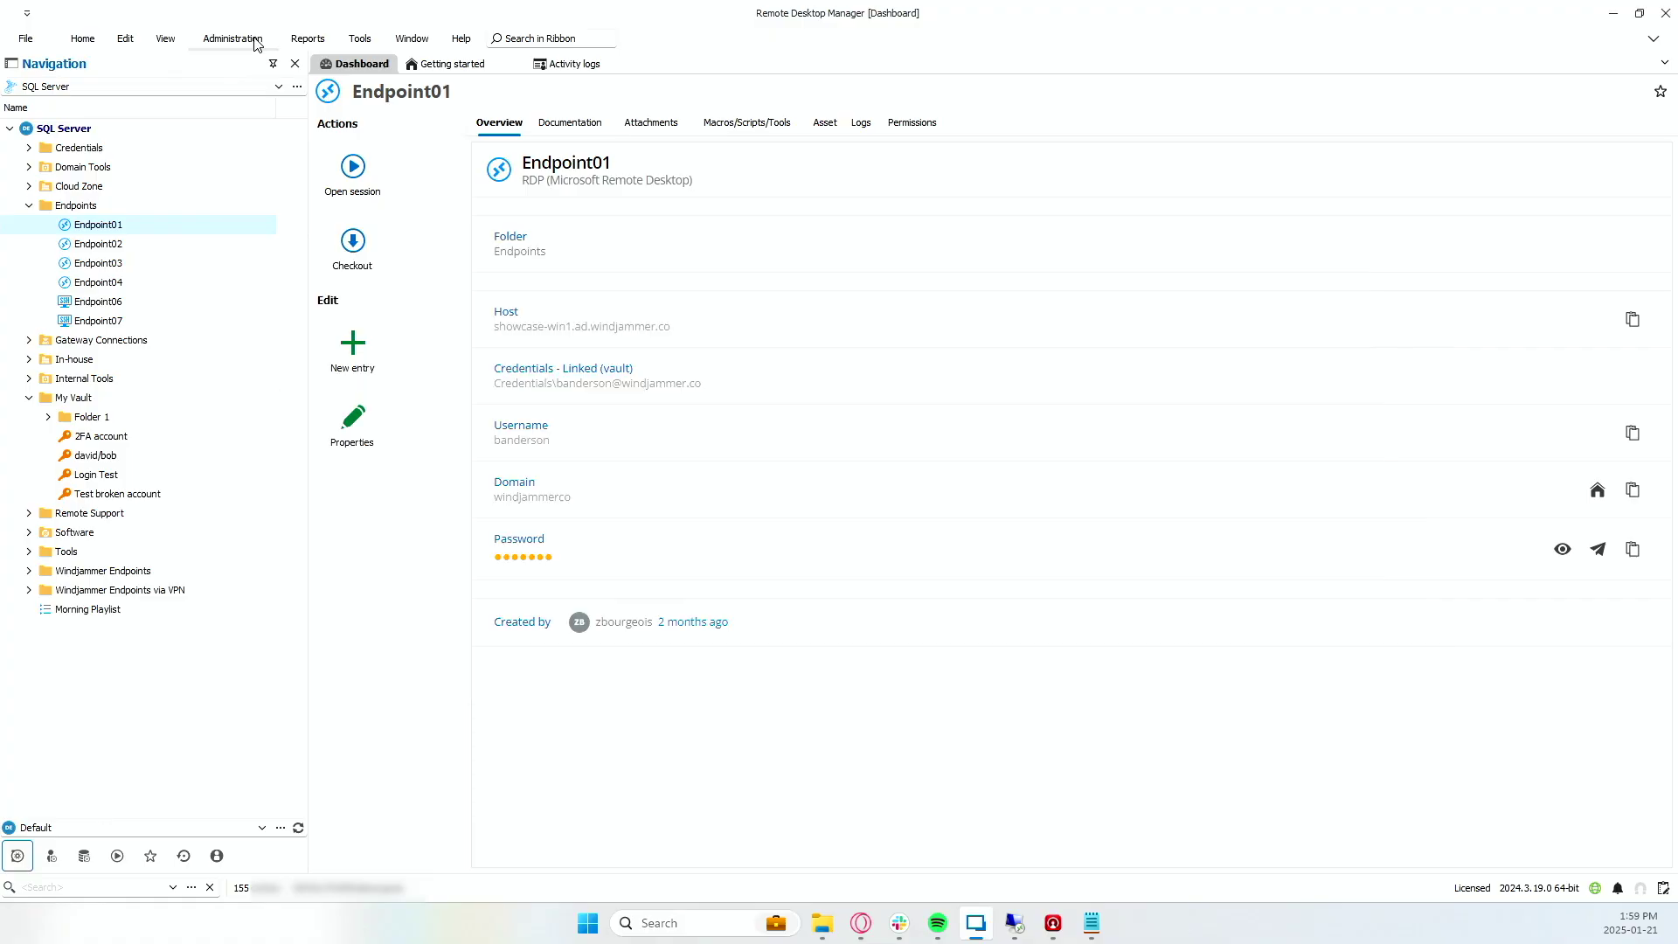
# Clean up the entry history prior to 2024-12-22 in the current vault, proceeding without a backup
pyautogui.click(235, 39)
pyautogui.click(709, 110)
pyautogui.click(765, 169)
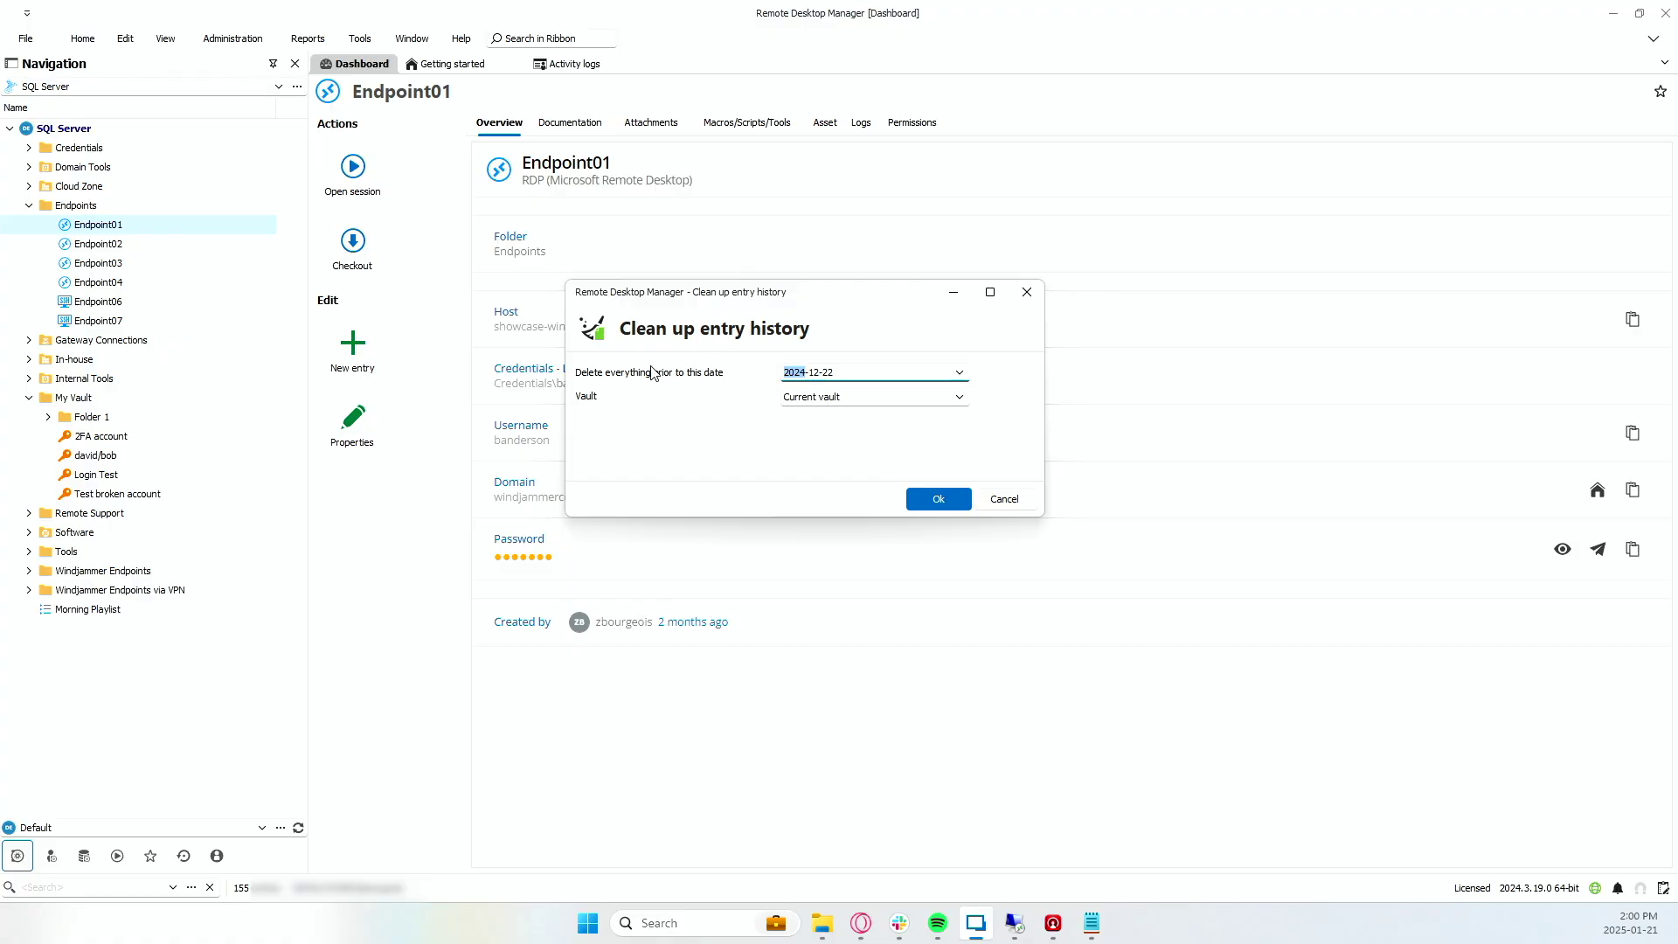
pyautogui.click(817, 396)
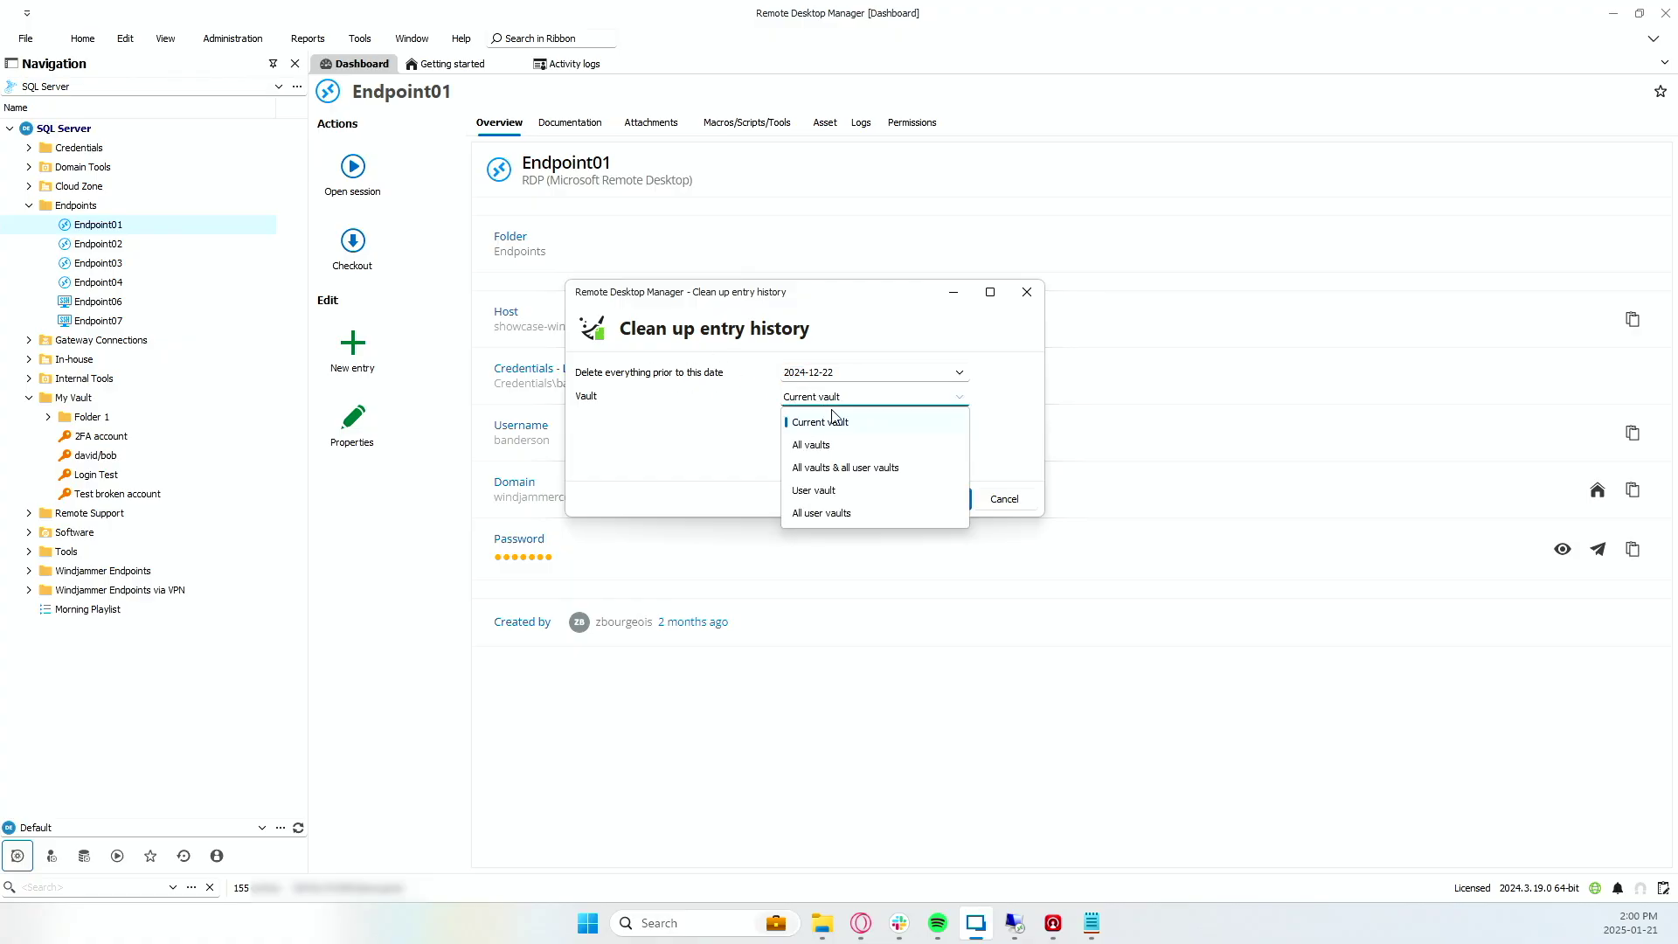
pyautogui.click(736, 433)
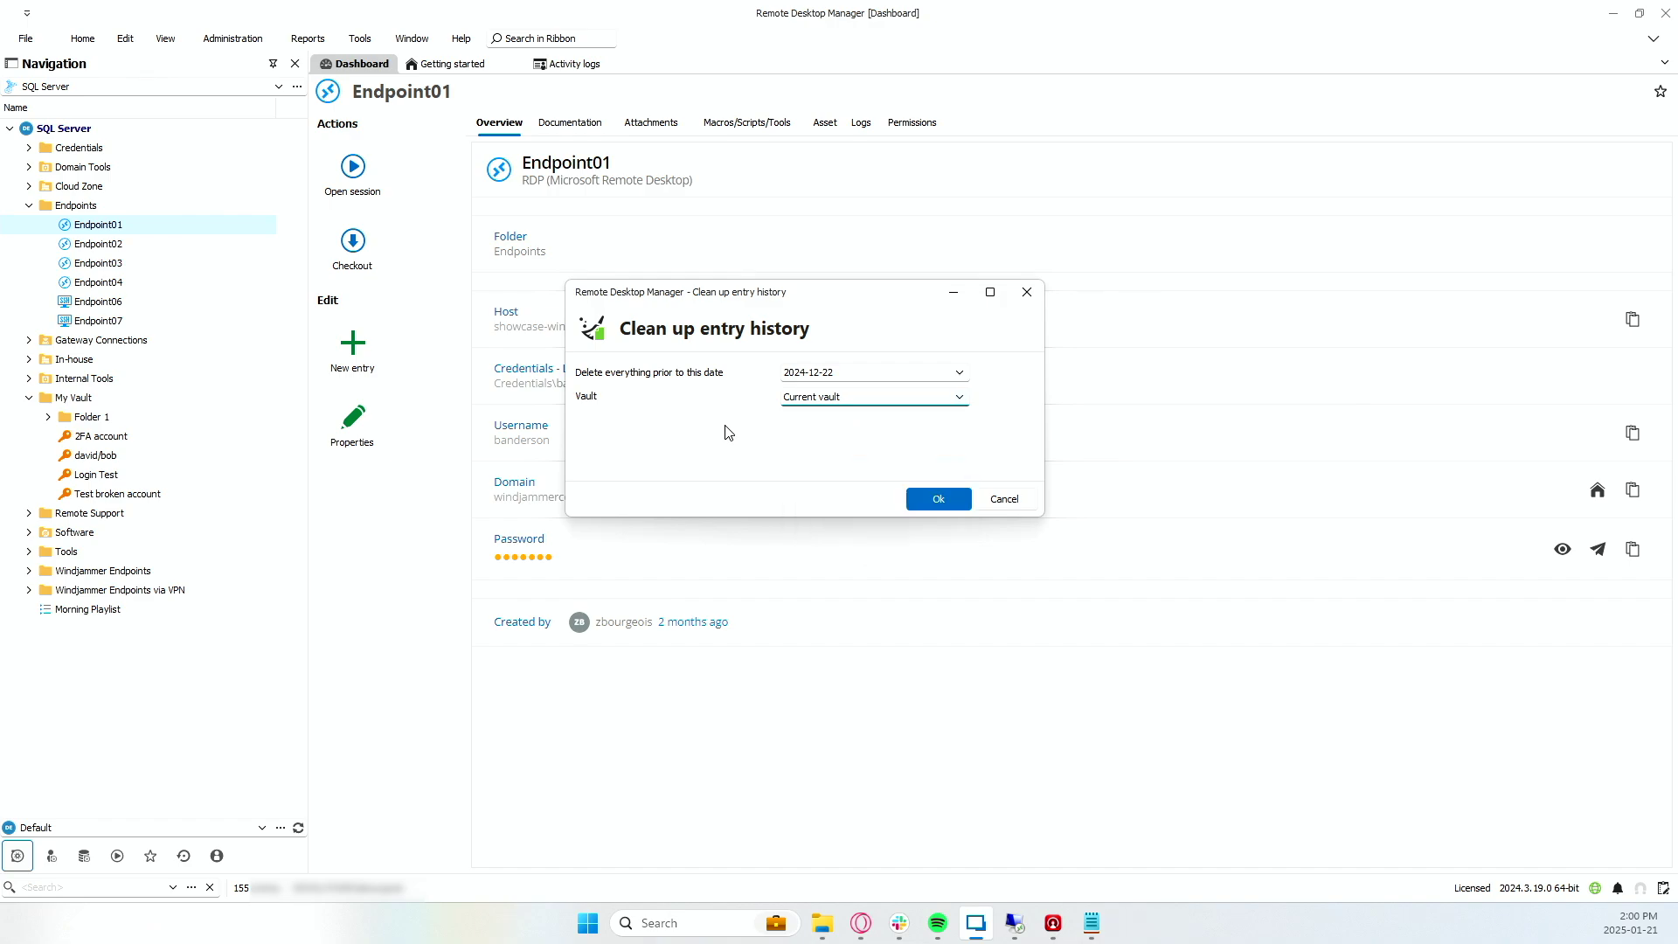
pyautogui.click(933, 500)
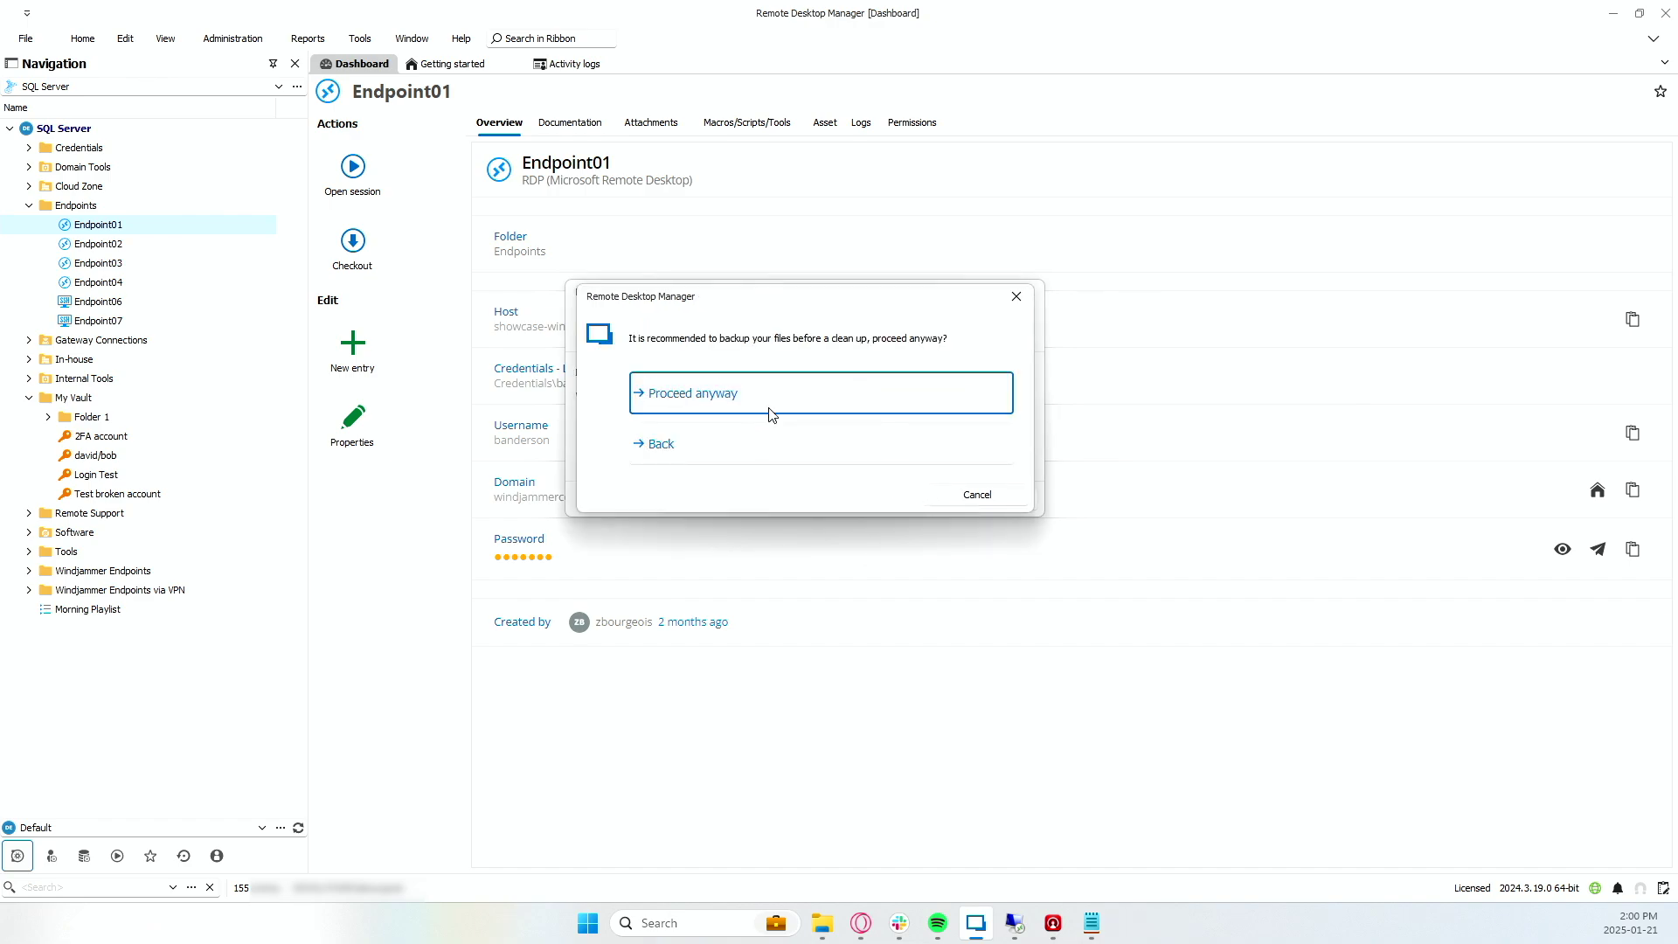
pyautogui.click(769, 401)
pyautogui.click(906, 502)
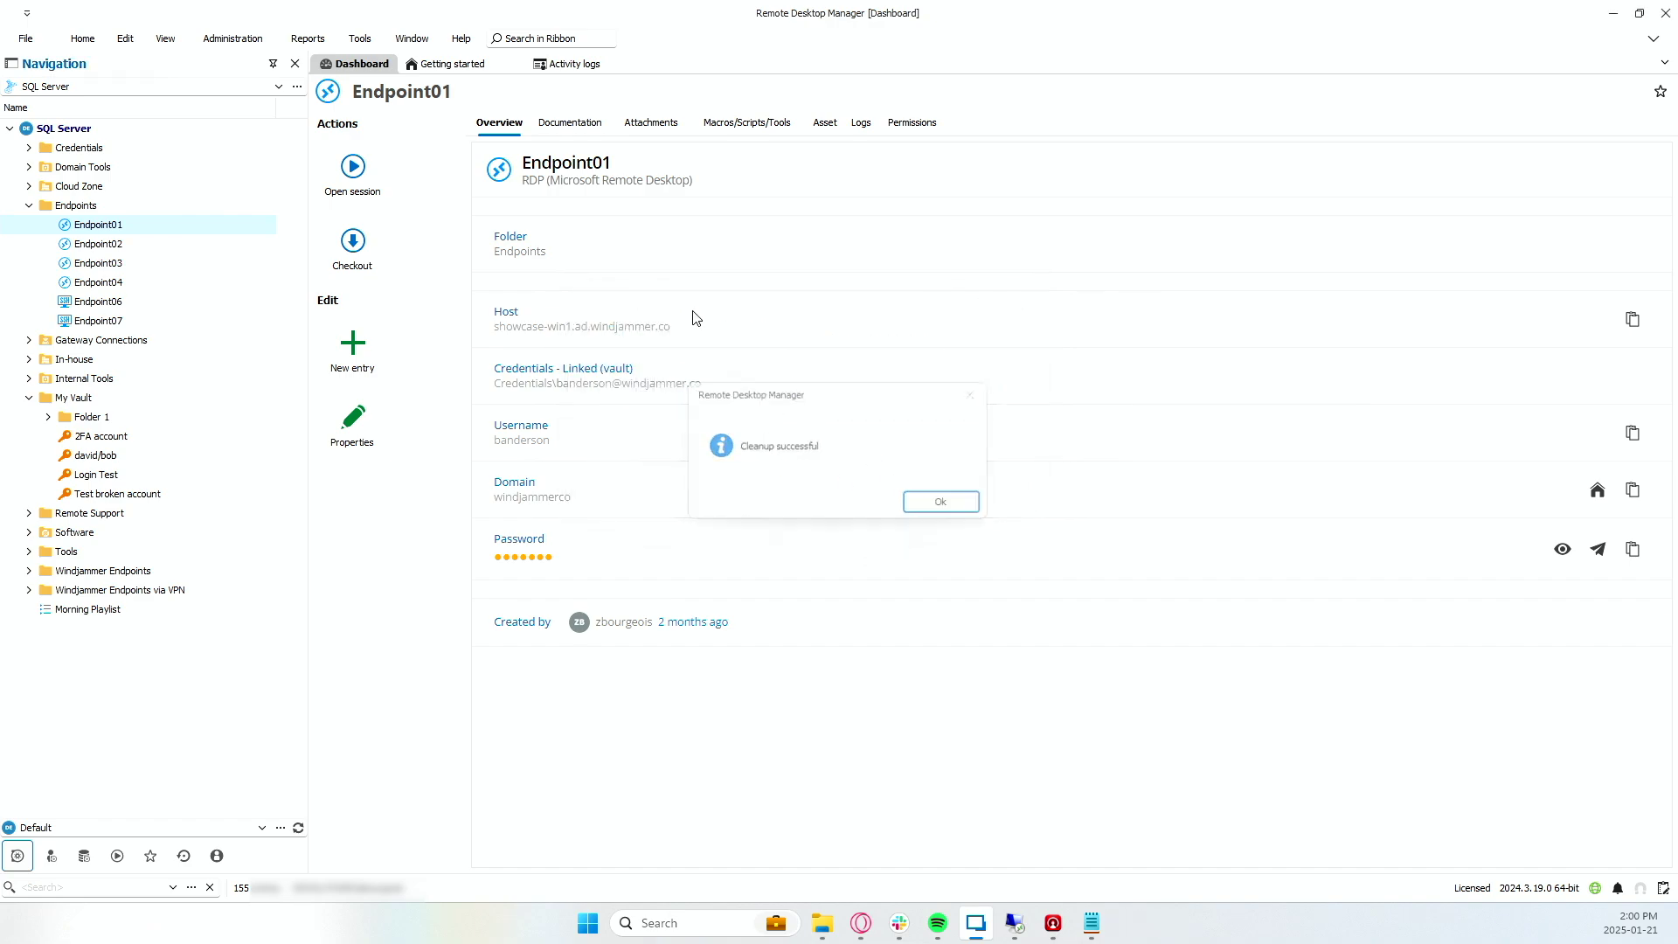
# Set up an activity log clean-up without administration logs, backing up deleted logs to Backup_SQL-Server_Logs.xml on the Desktop
pyautogui.click(232, 38)
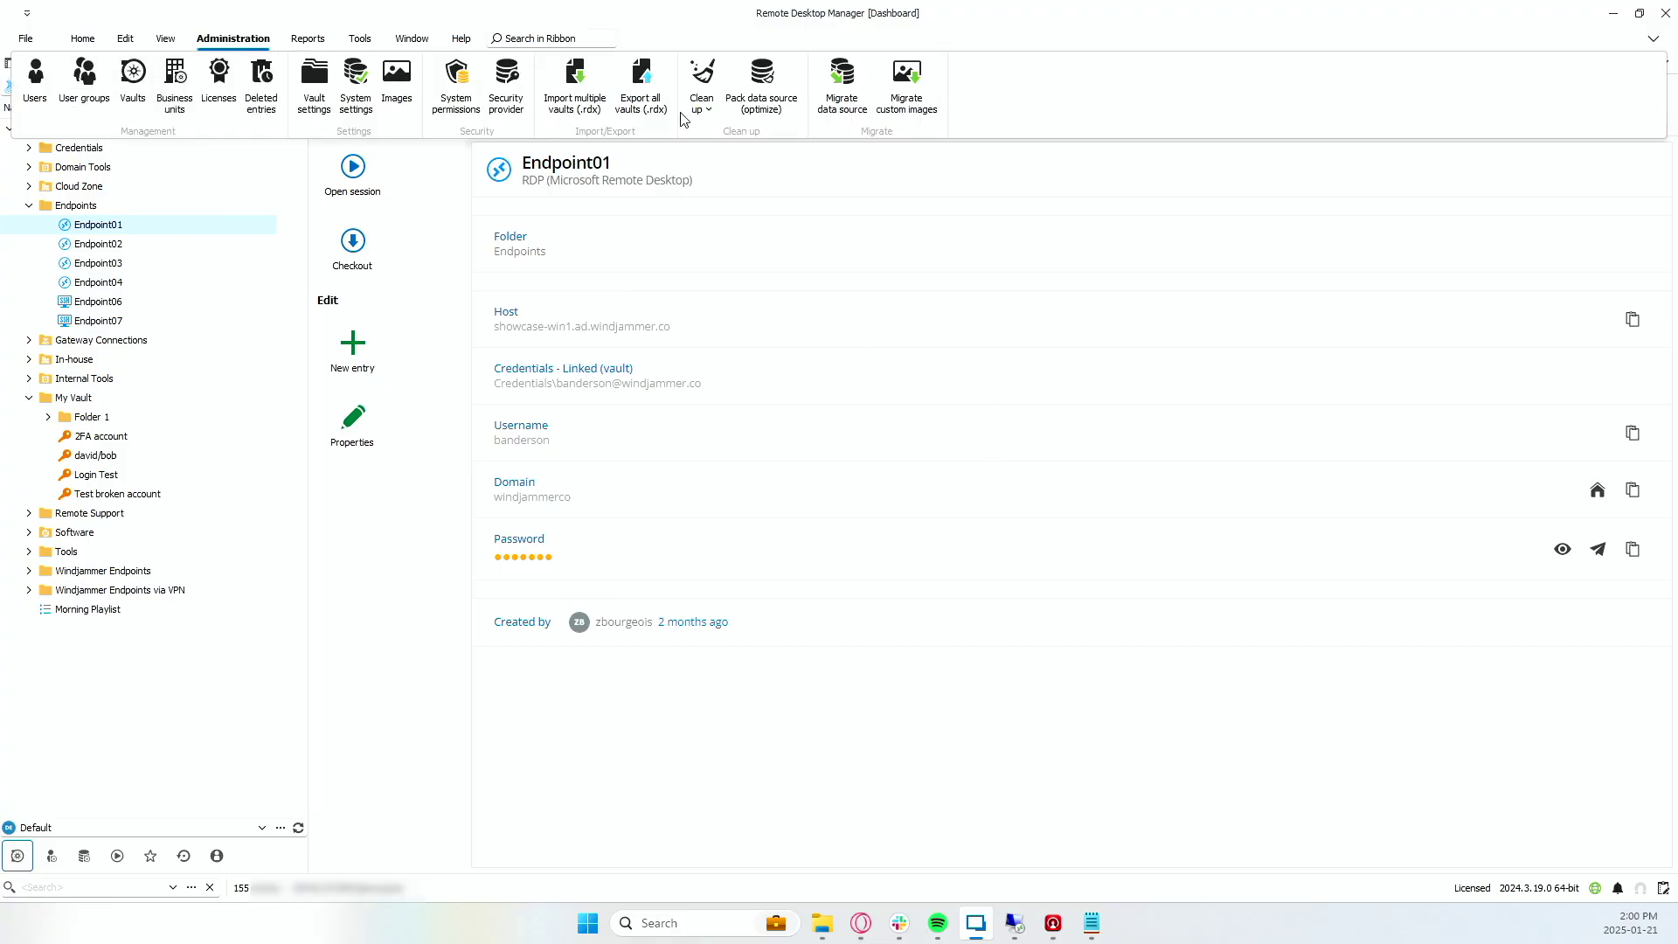
pyautogui.click(702, 88)
pyautogui.click(740, 186)
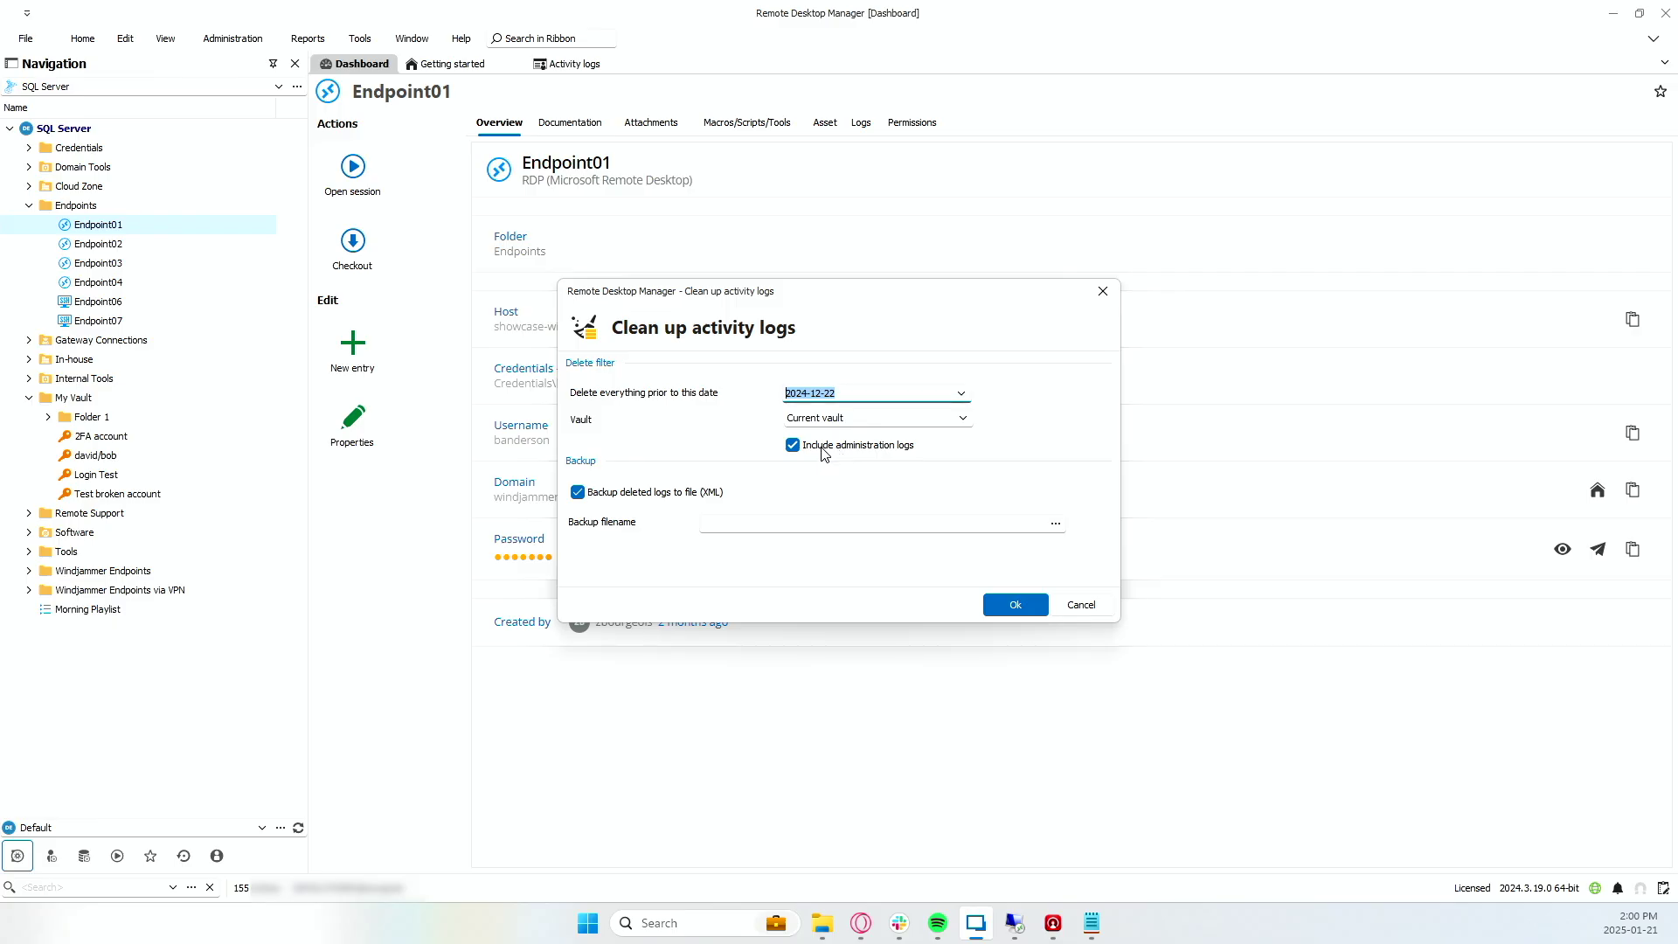
pyautogui.click(793, 447)
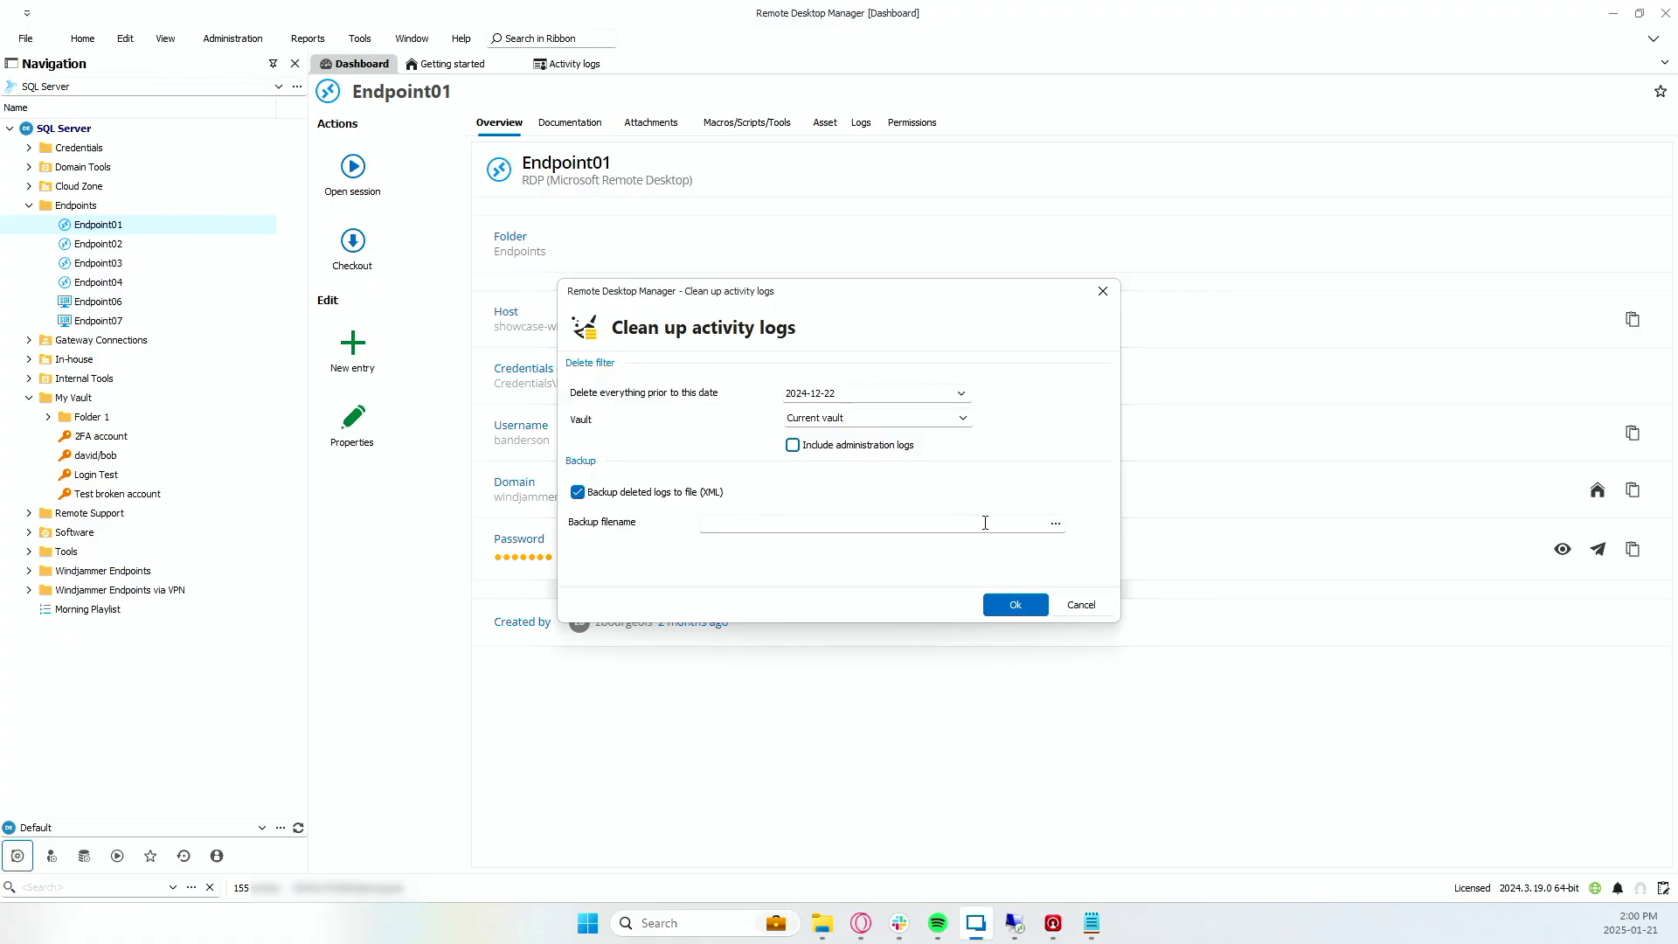
pyautogui.click(1036, 525)
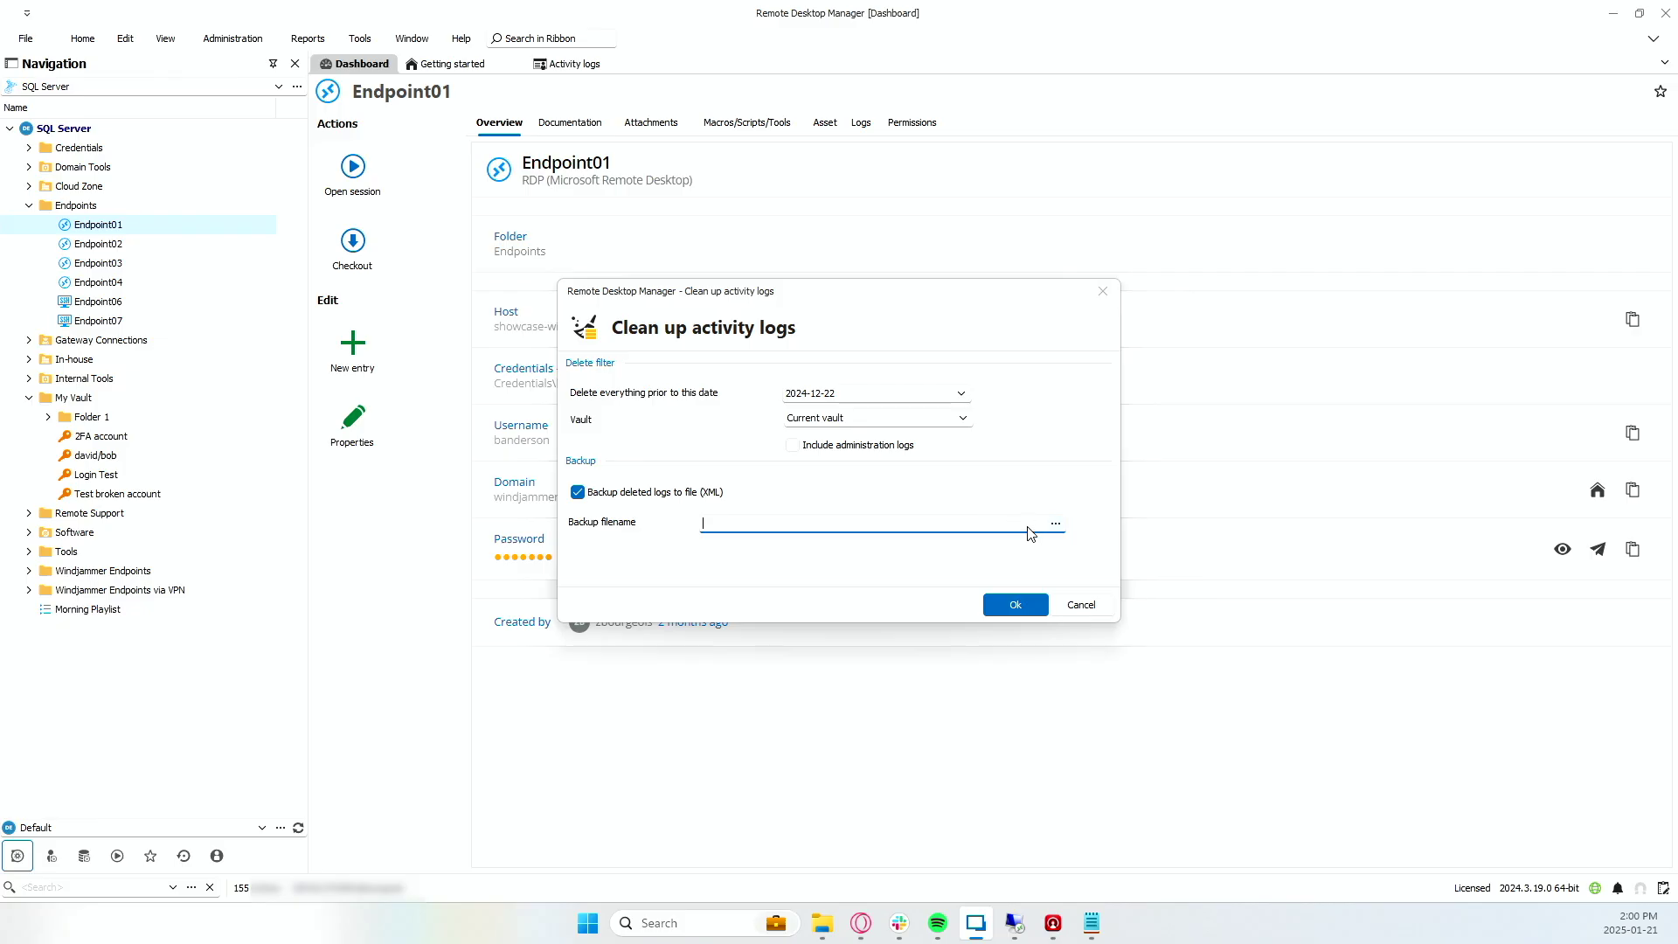
pyautogui.click(1055, 524)
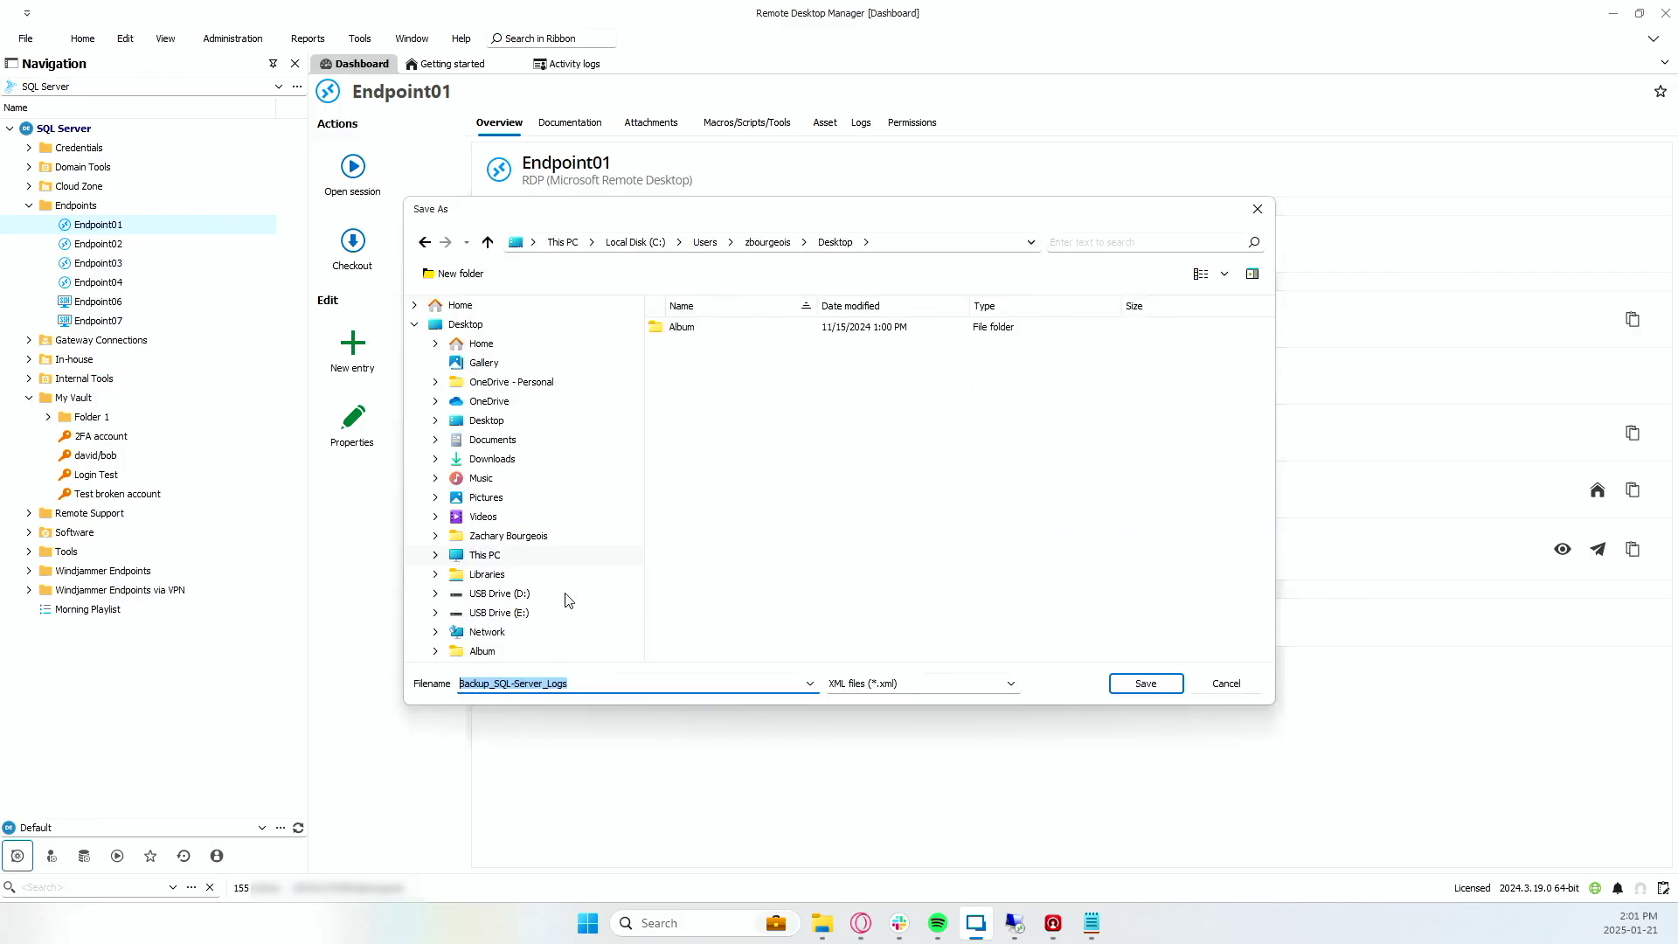
pyautogui.click(513, 425)
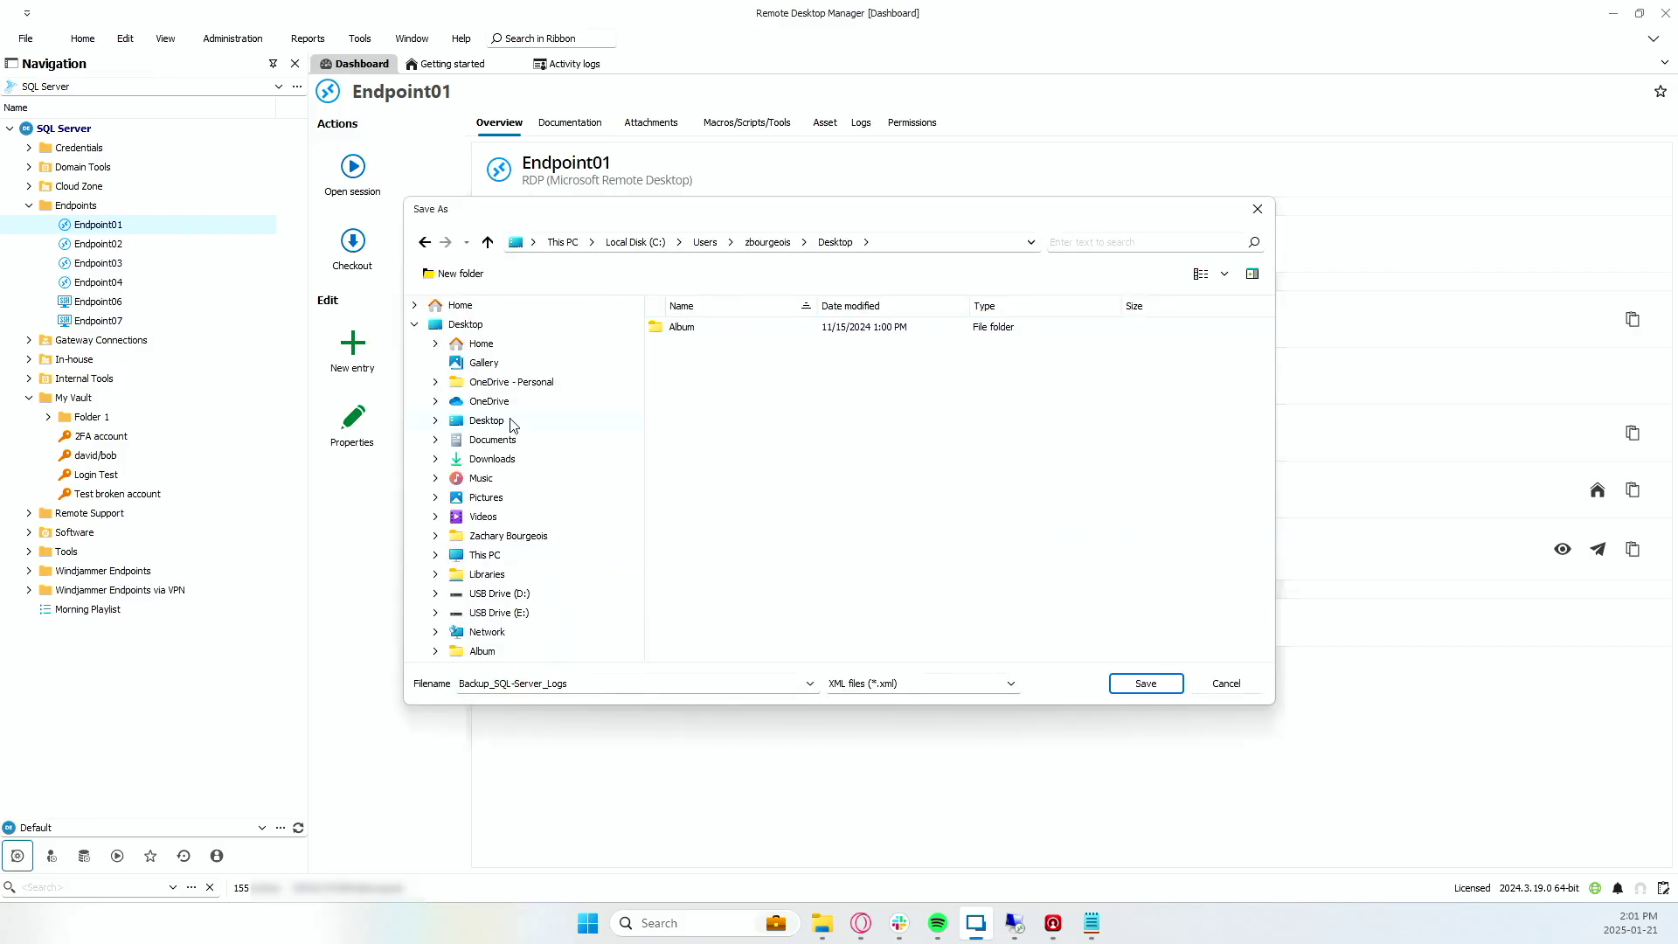
pyautogui.click(1146, 683)
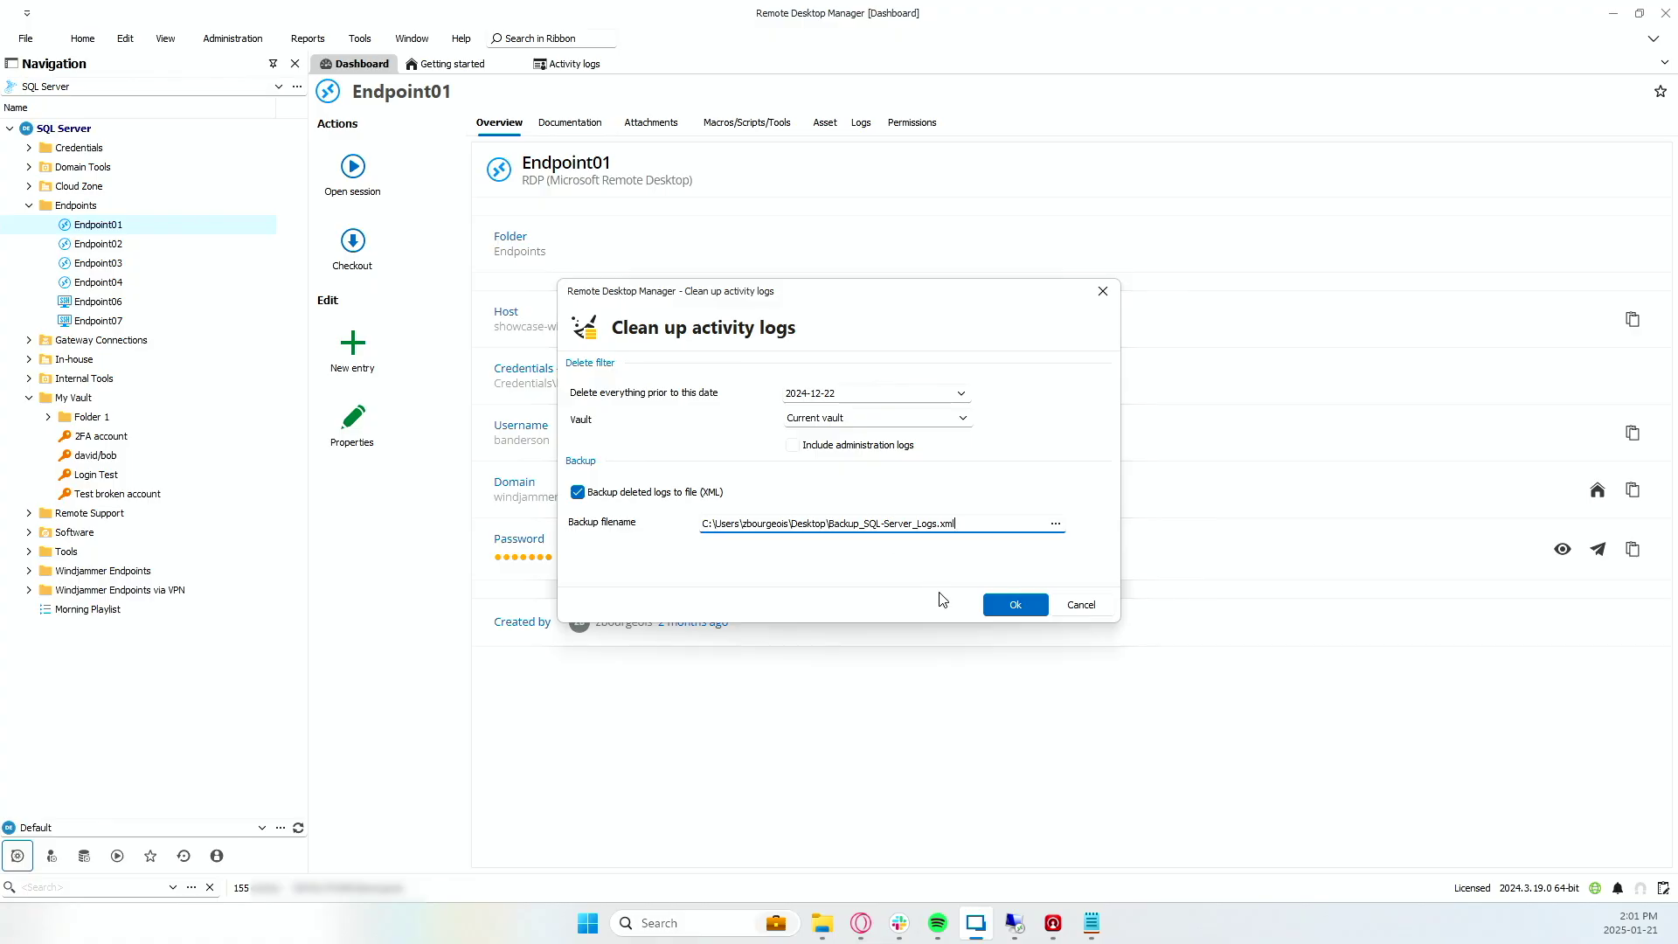
# Include administration logs and run the activity log clean-up for everything prior to 2024-12-22 in the current vault
pyautogui.click(796, 449)
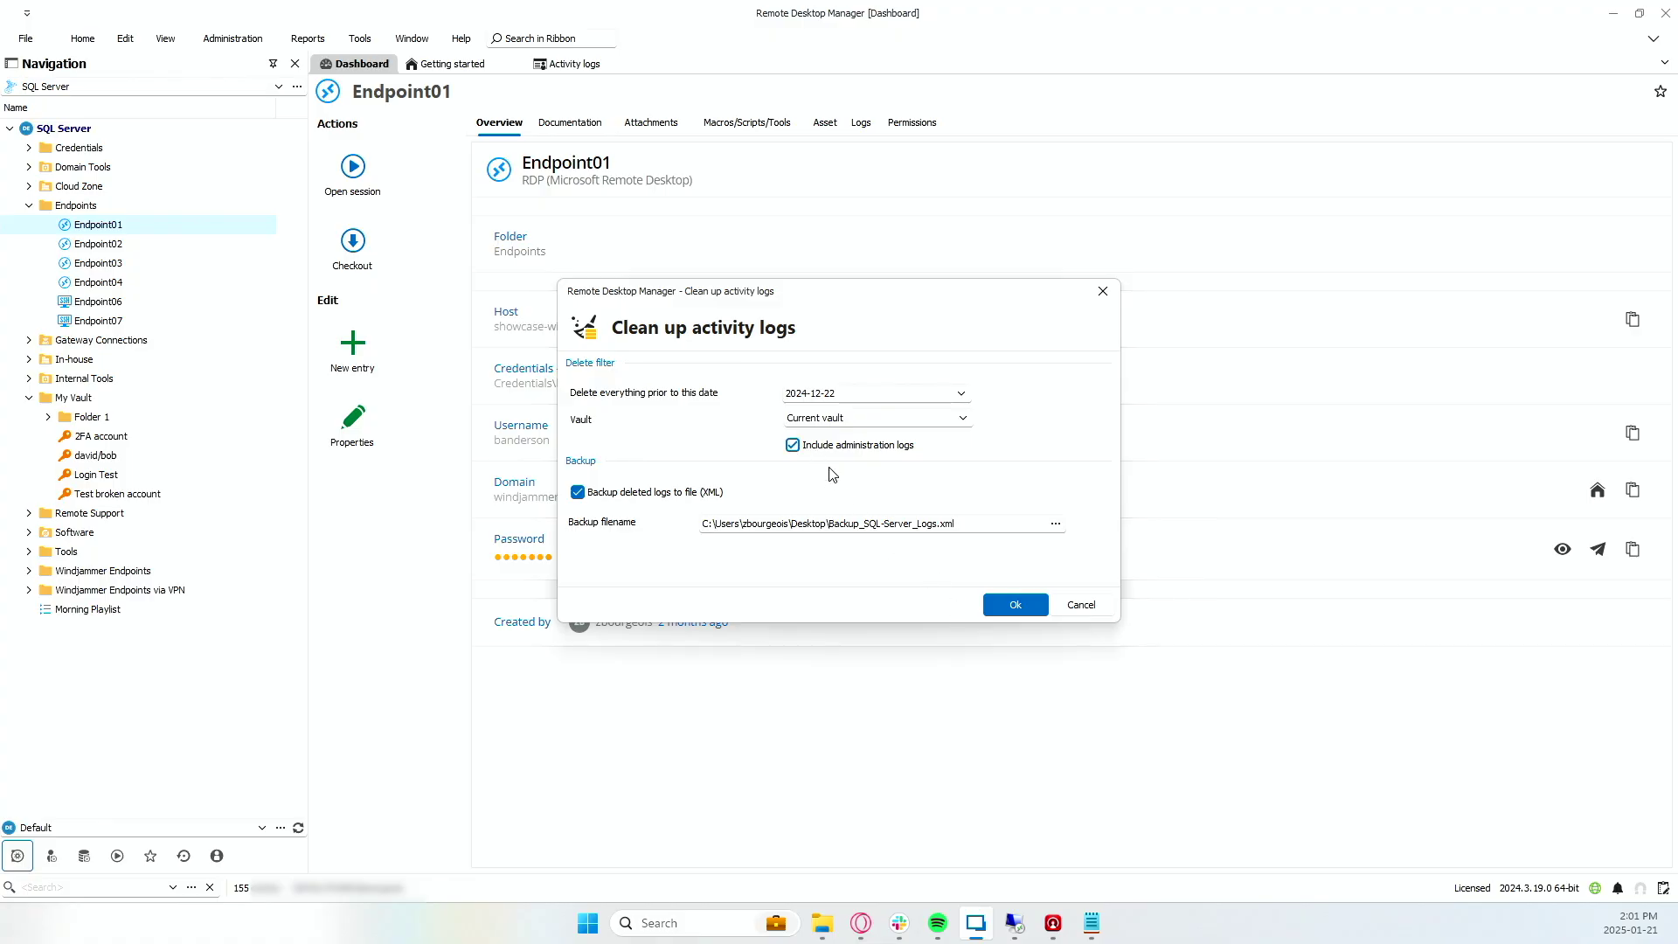
pyautogui.click(1015, 605)
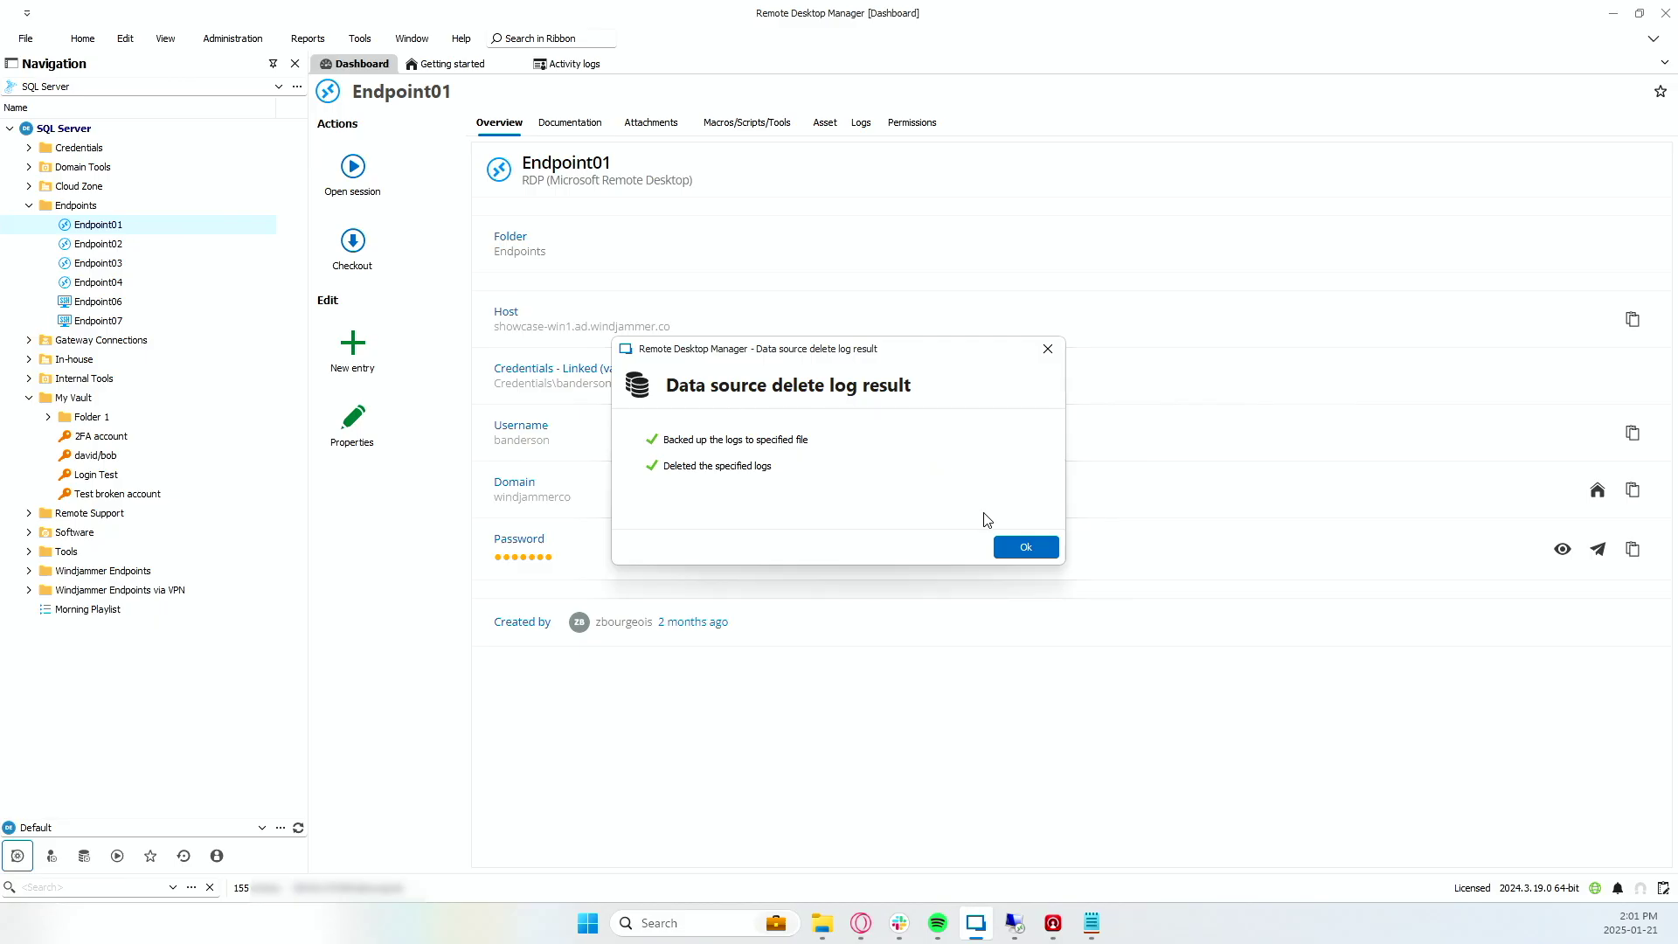
pyautogui.click(1012, 556)
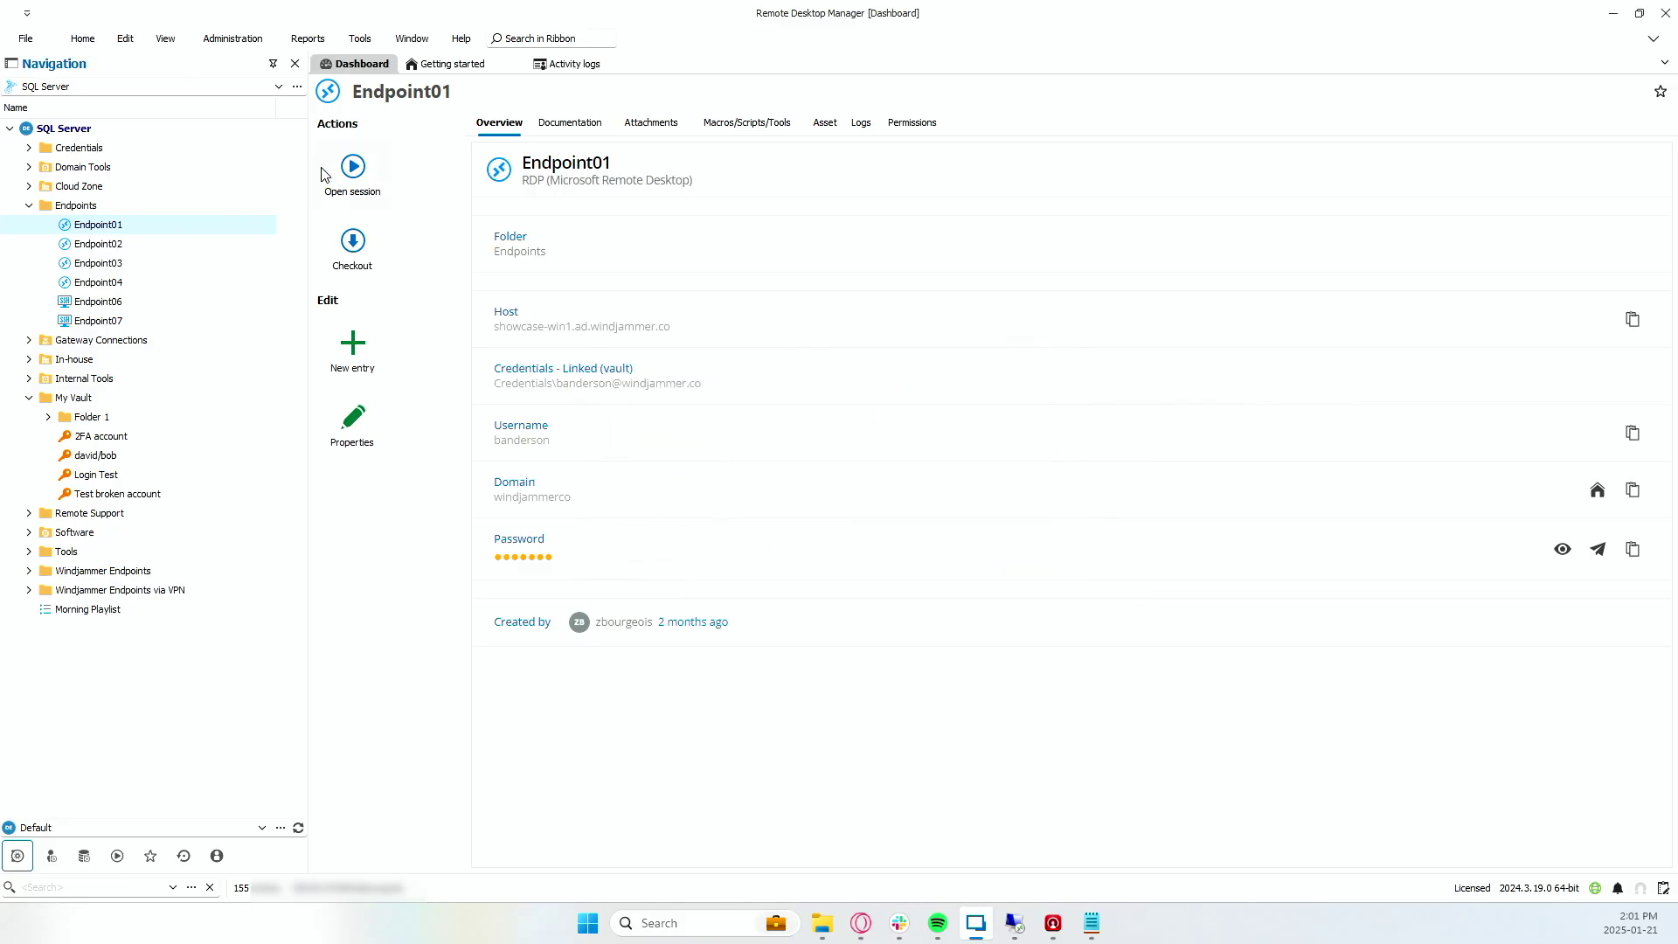
# Analyze and optimize the data source's entries with Pack data source, and close the tool
pyautogui.click(239, 44)
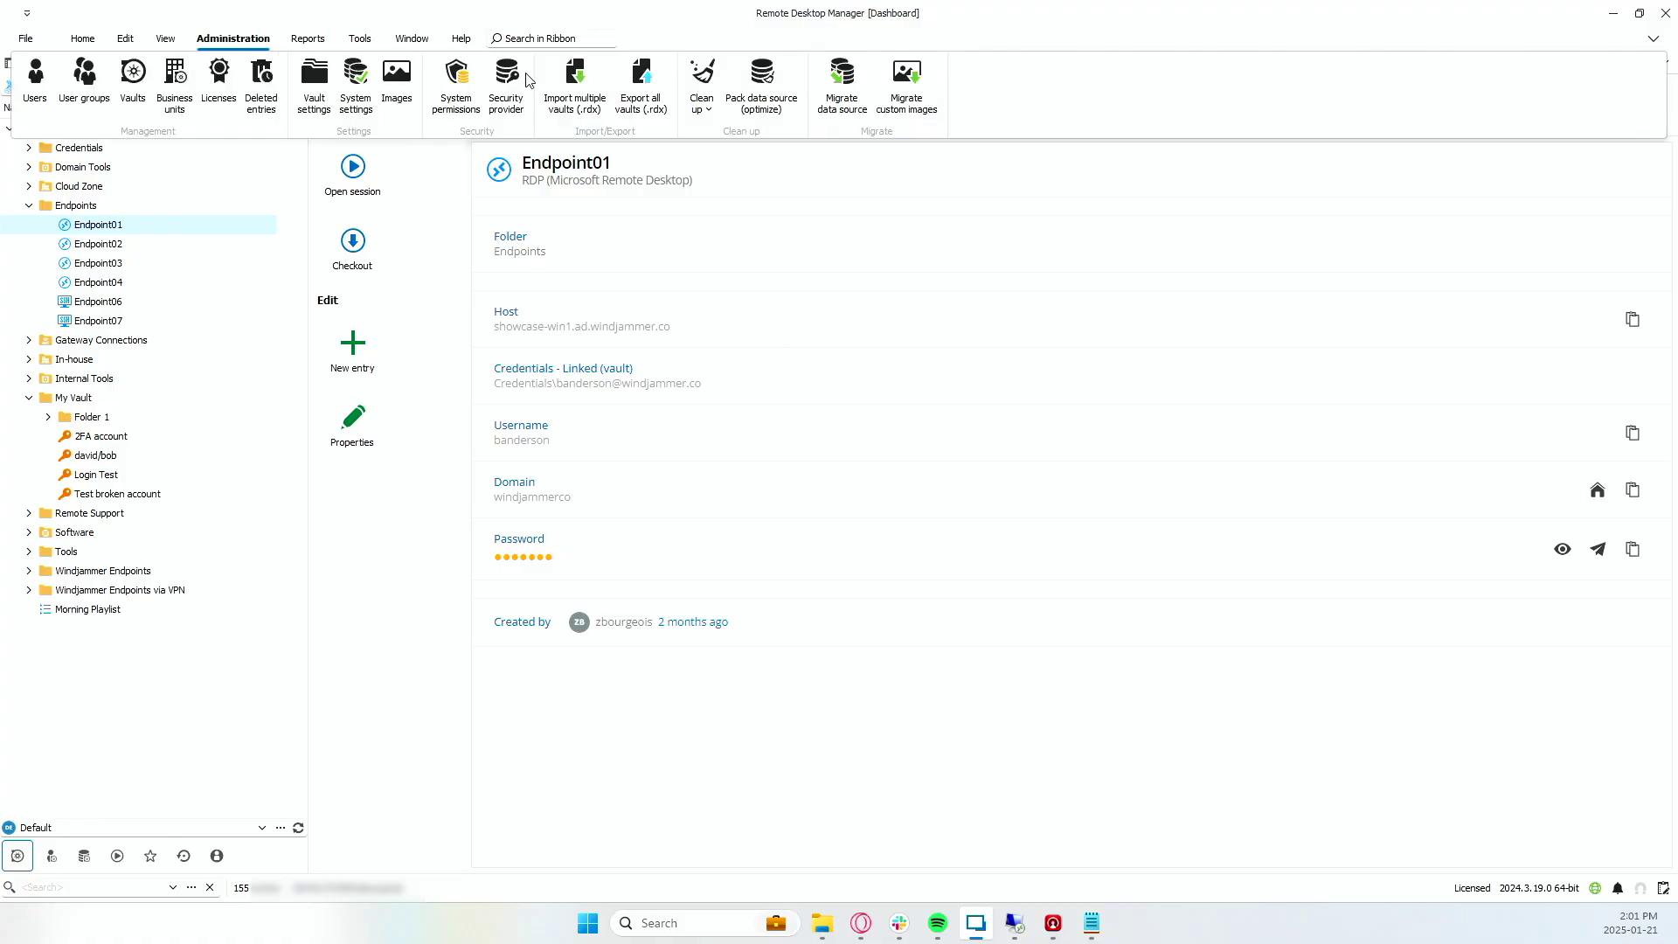
pyautogui.click(767, 89)
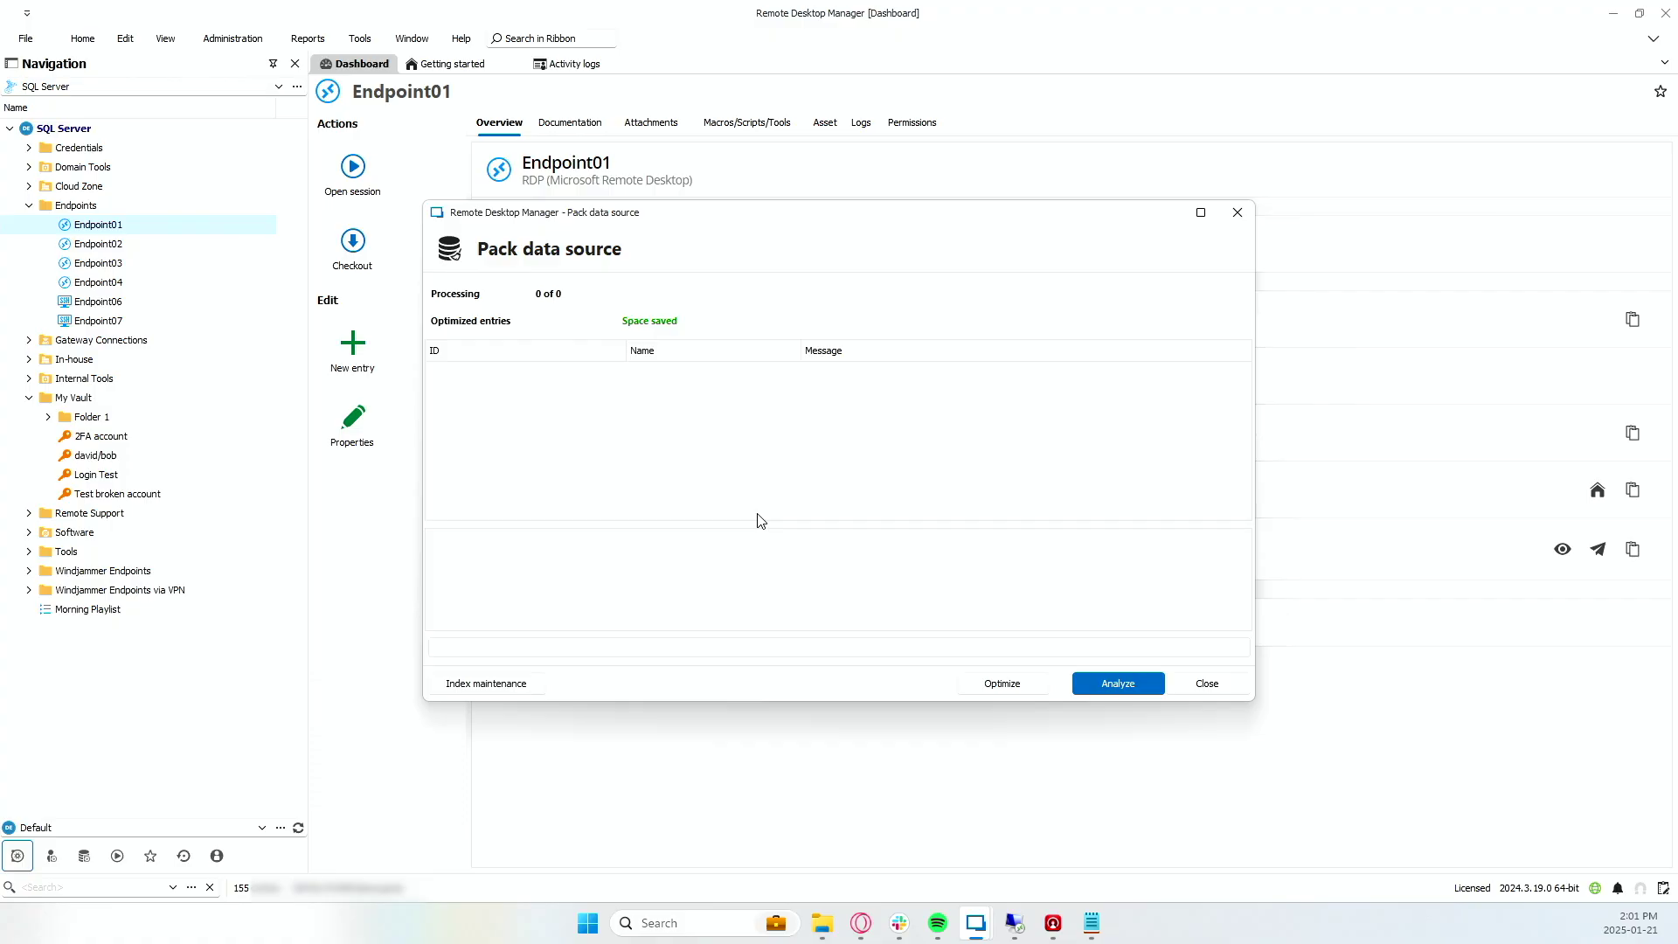
pyautogui.click(1098, 690)
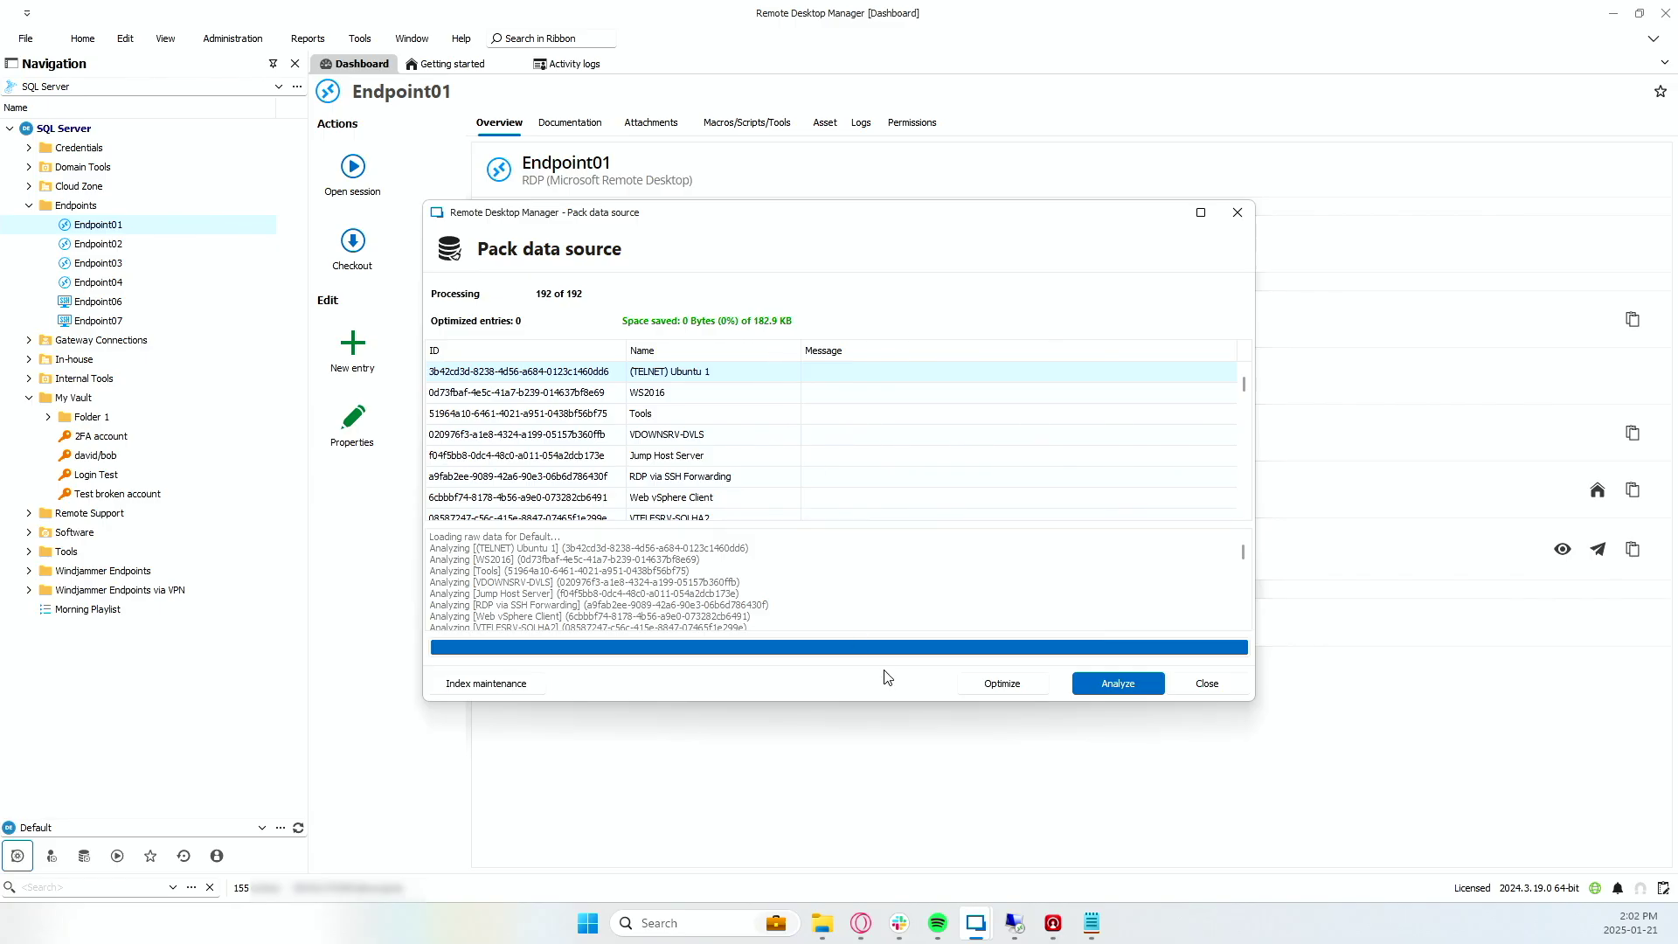
pyautogui.click(1026, 685)
pyautogui.click(1207, 683)
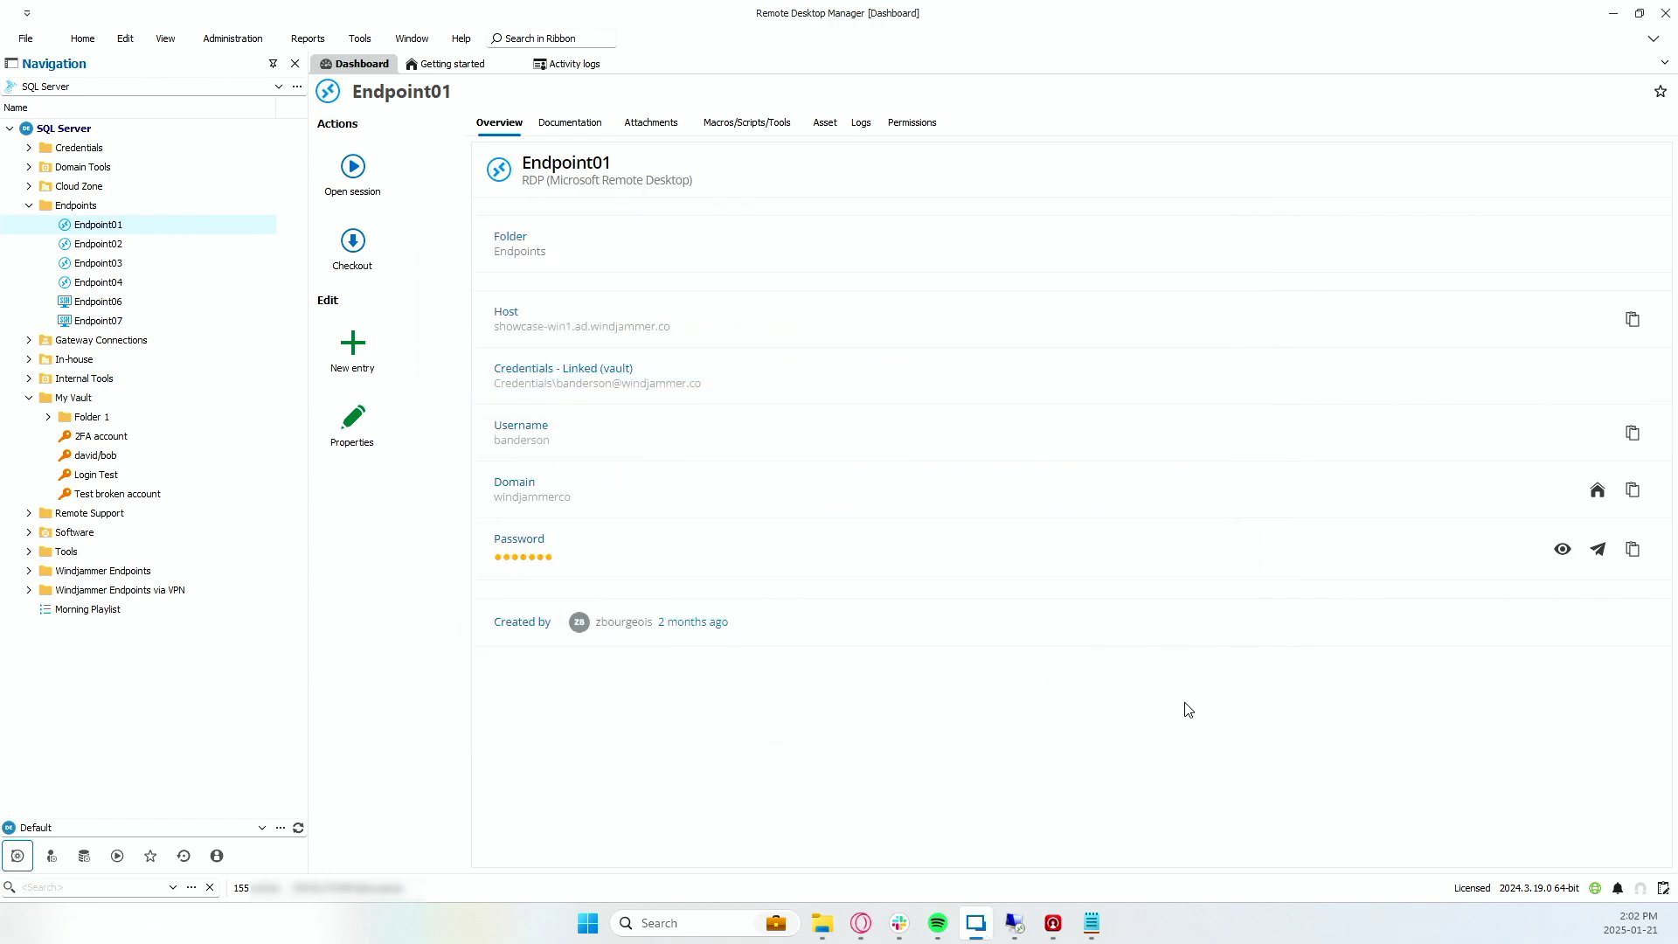